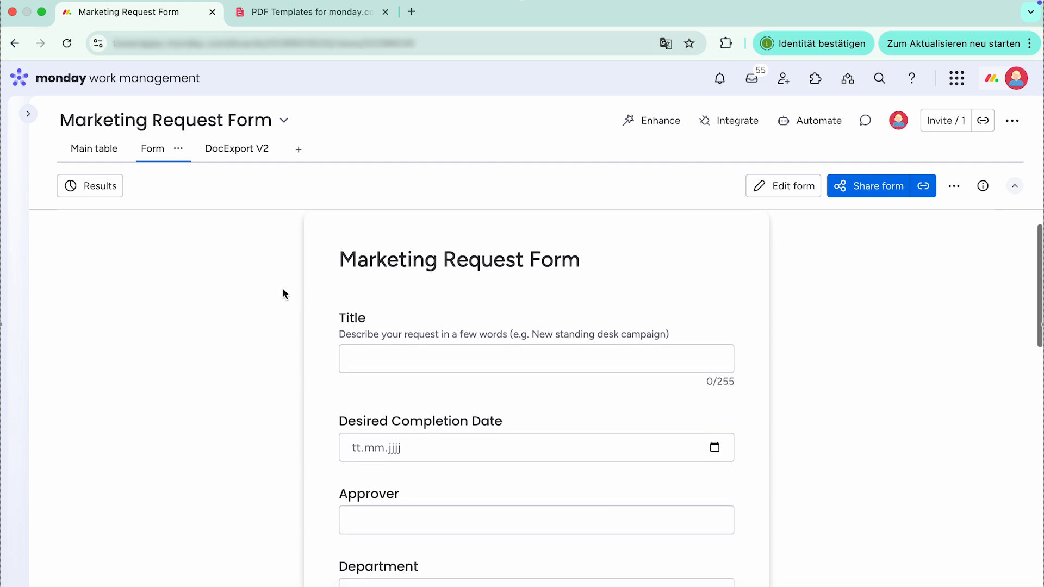
# - Review all fields of the Marketing Request Form, then show the board's main table of requests
pyautogui.scroll(-4, 283, 291)
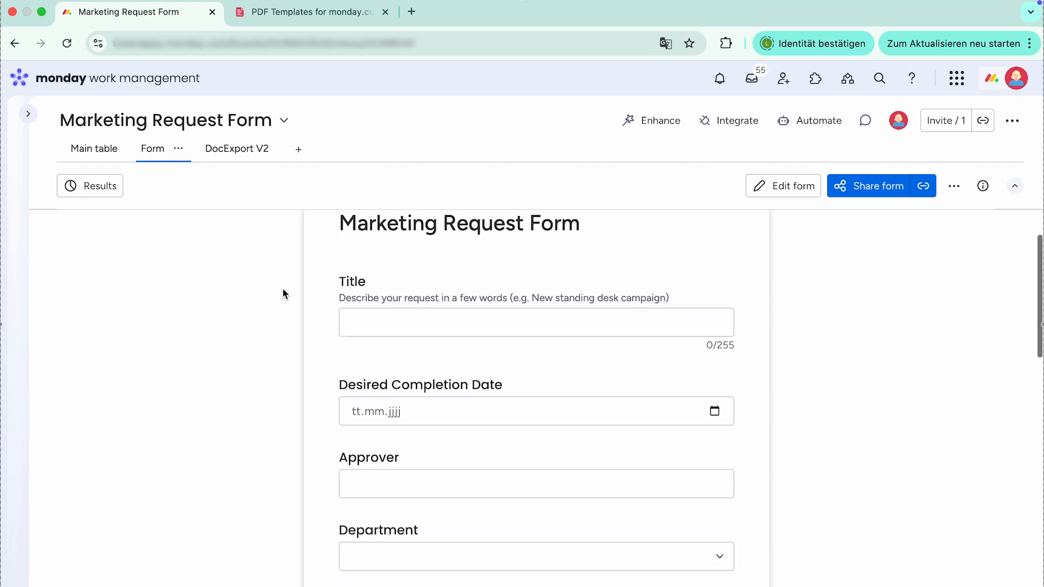
pyautogui.scroll(-5, 283, 291)
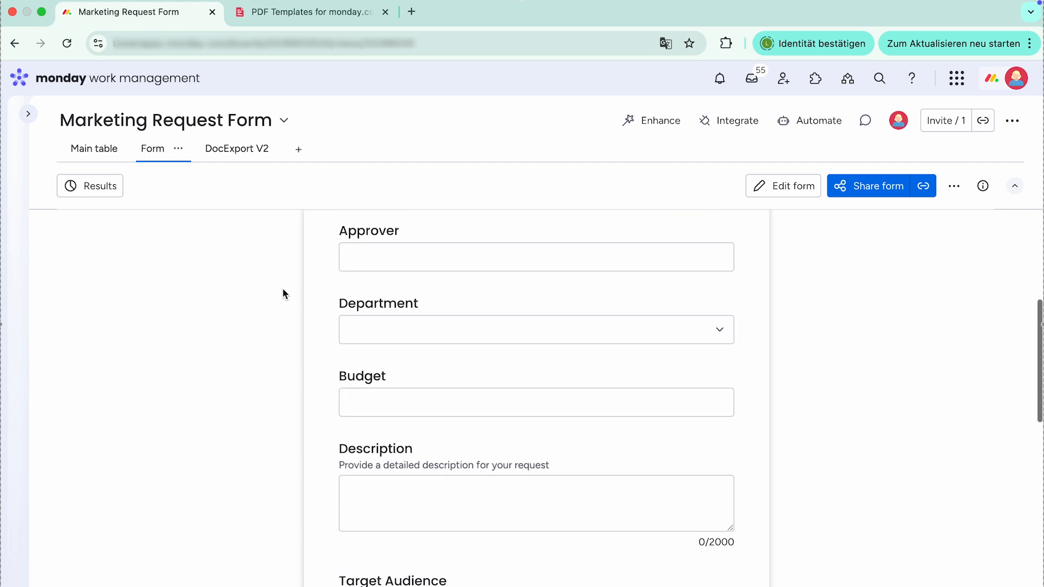
pyautogui.scroll(-6, 282, 294)
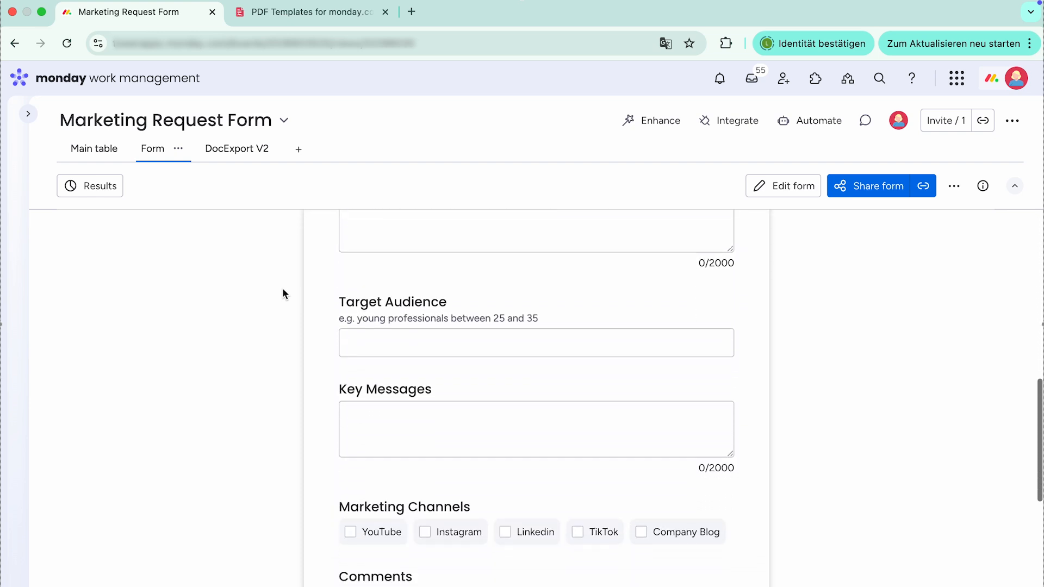
pyautogui.scroll(-5, 283, 291)
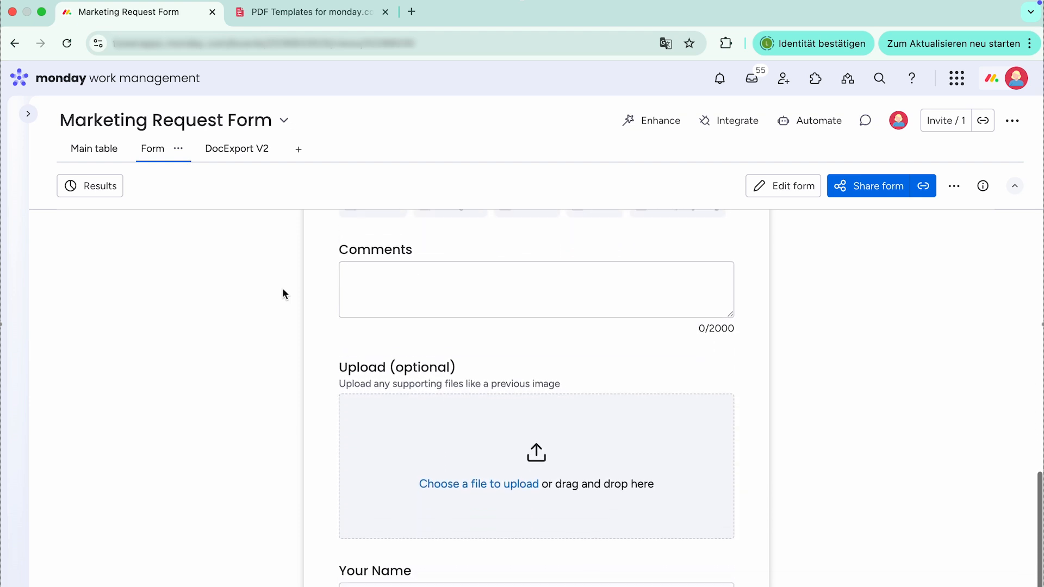
pyautogui.scroll(20, 283, 293)
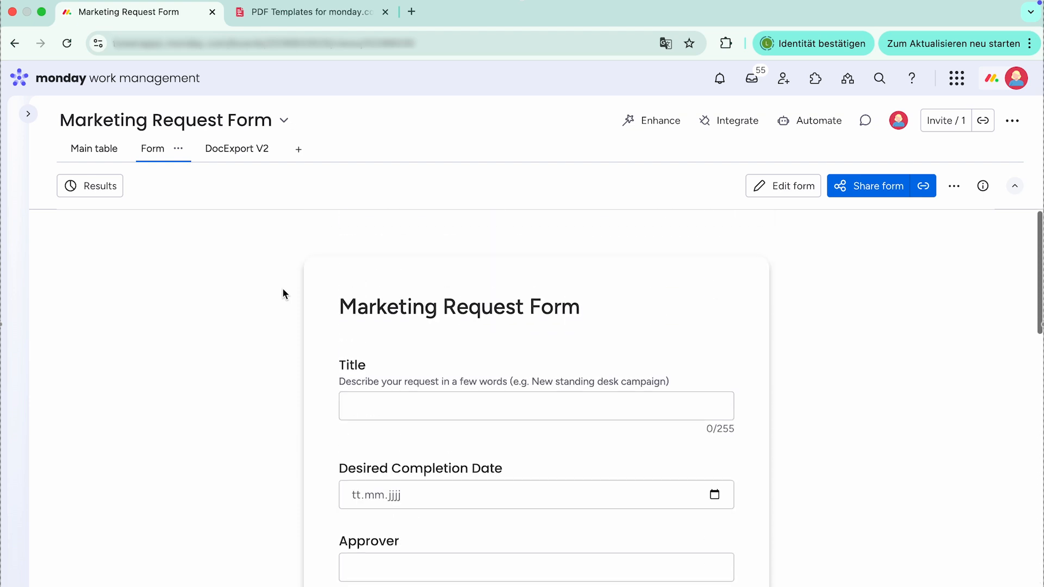
pyautogui.click(102, 151)
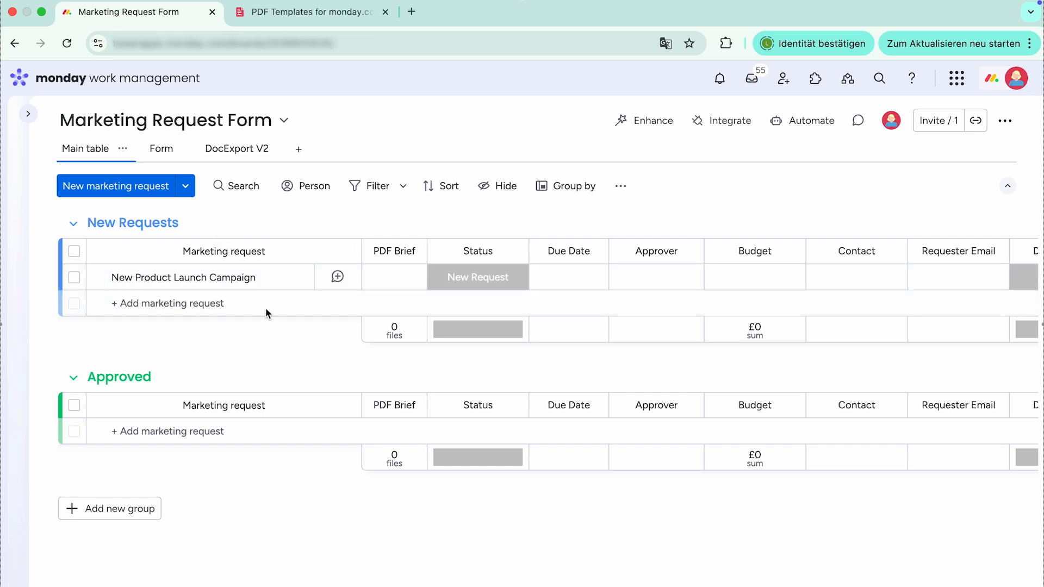
# - Find the Form submission / Marketing request summary template in the DocExport template gallery and preview its layout
pyautogui.click(327, 17)
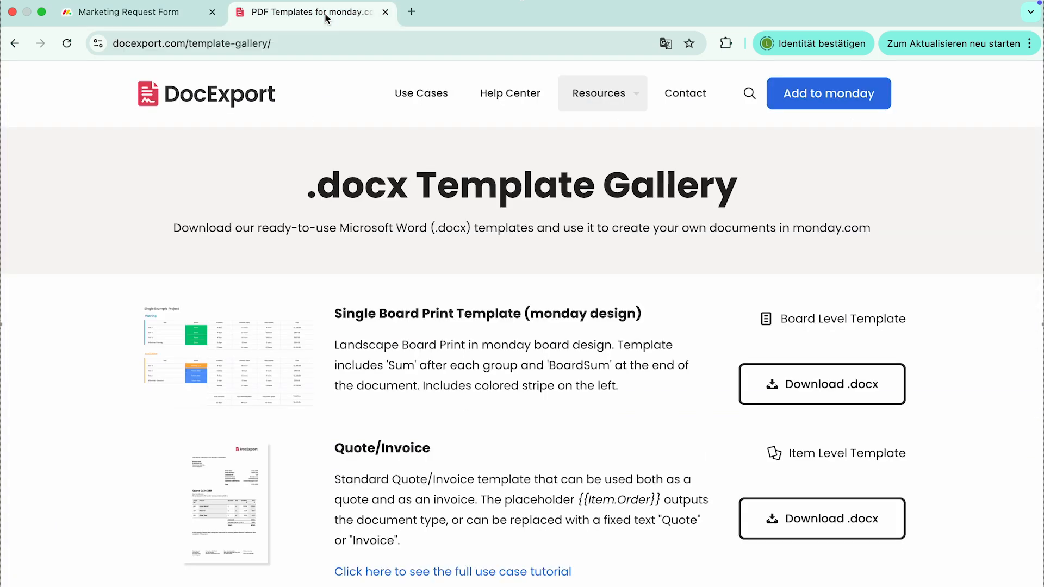
pyautogui.scroll(-5, 467, 275)
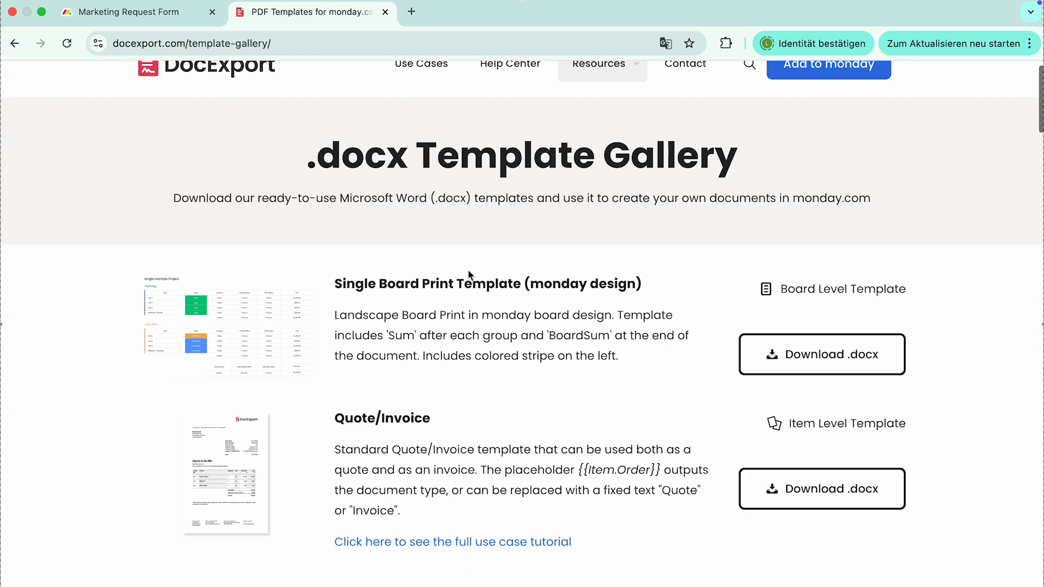
pyautogui.scroll(-1, 468, 274)
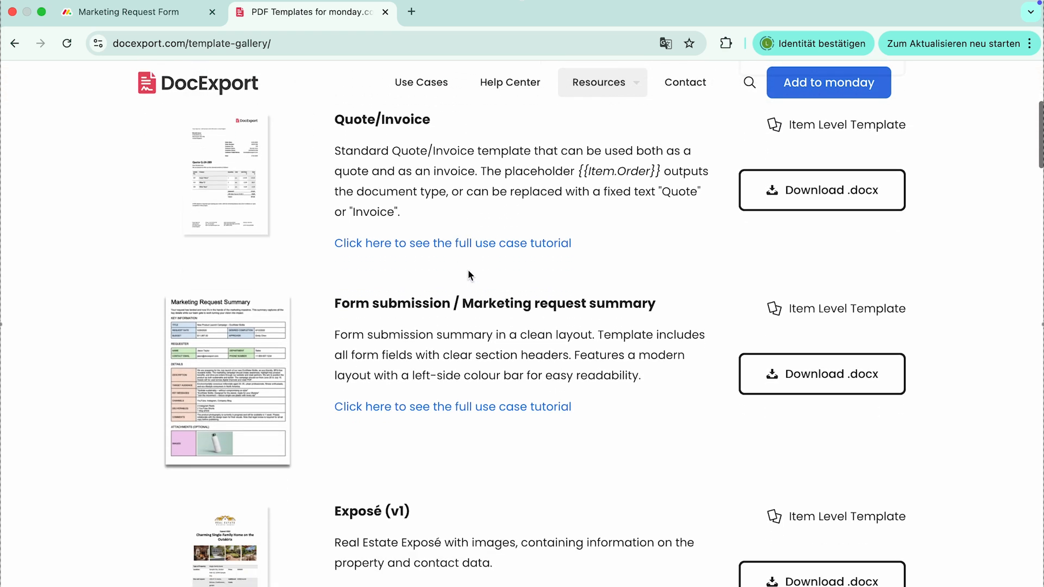
pyautogui.click(258, 380)
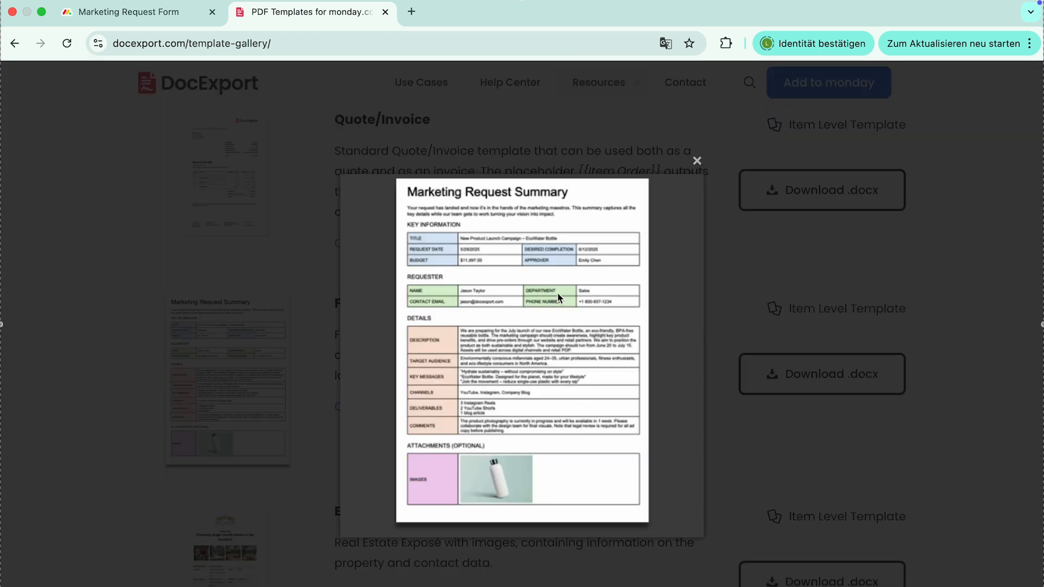
pyautogui.click(699, 160)
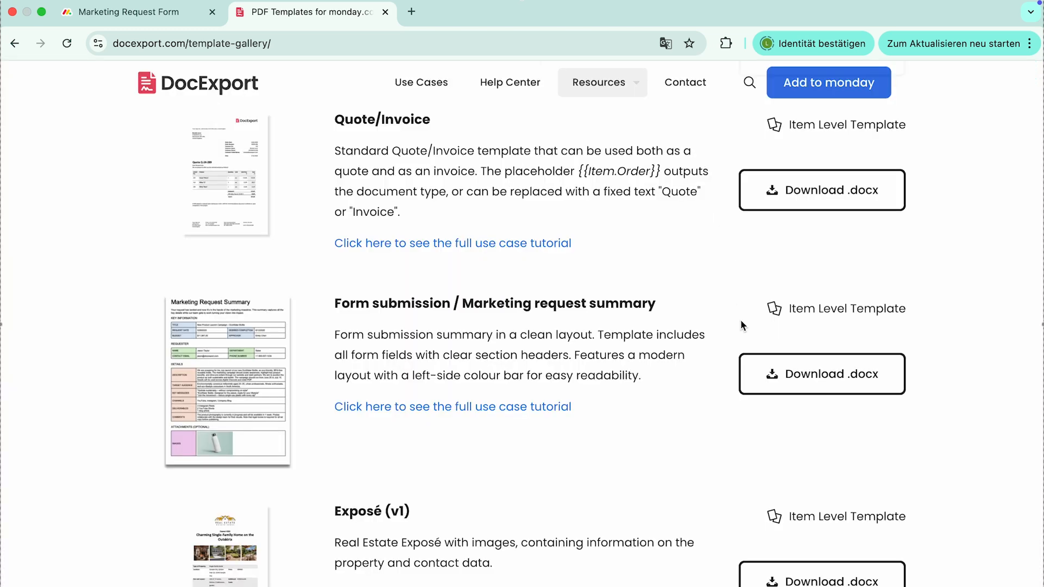
# - Download the Form submission / Marketing request summary template as .docx and open the file in Word
pyautogui.scroll(-1, 742, 321)
pyautogui.click(804, 322)
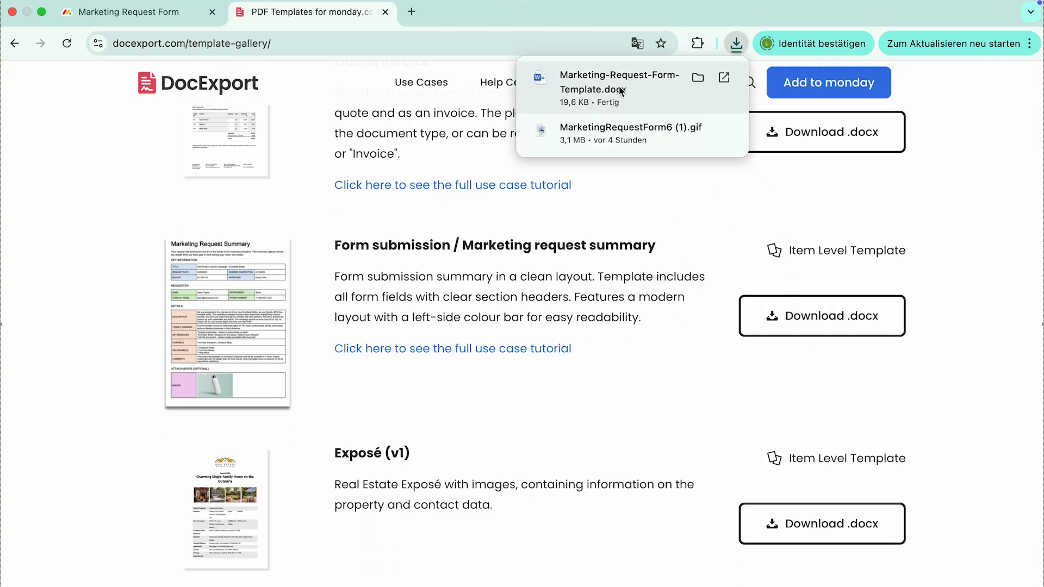
pyautogui.click(602, 85)
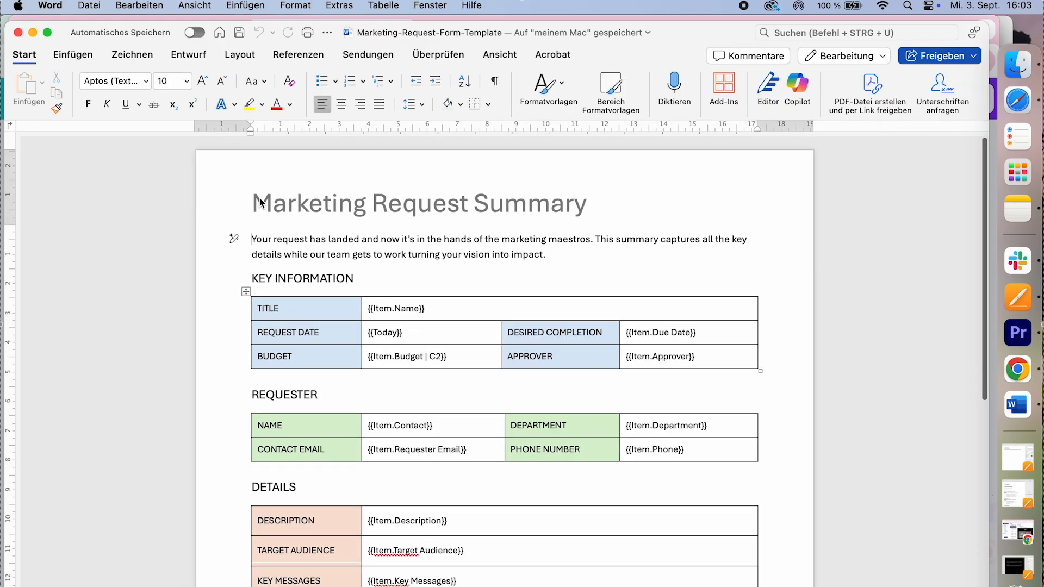
# - Reduce the header title "Marketing Request Summary" to 22 pt, make it bold and return to the document body
pyautogui.doubleClick(259, 203)
pyautogui.tripleClick(454, 211)
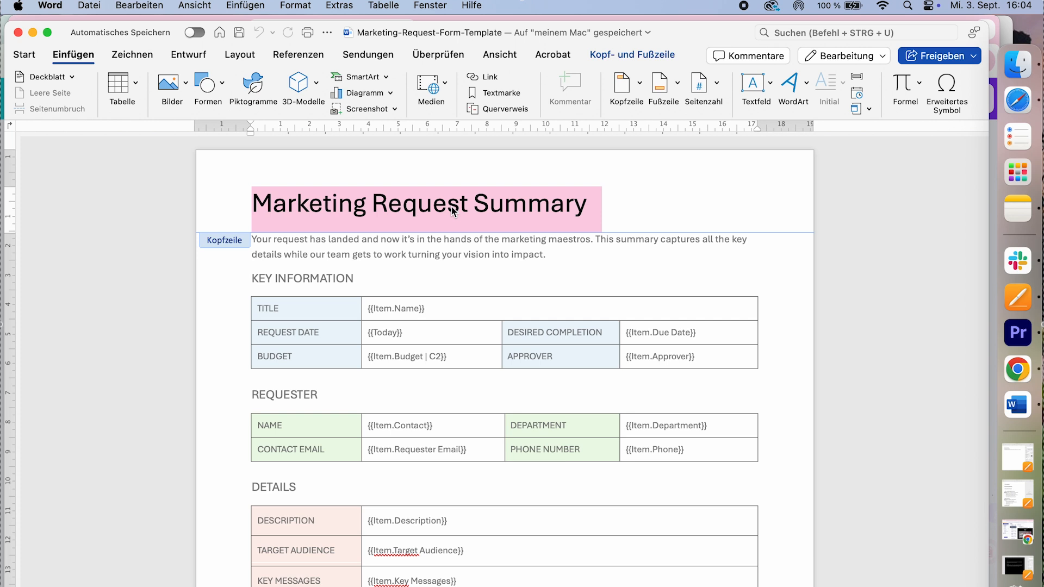
pyautogui.click(24, 54)
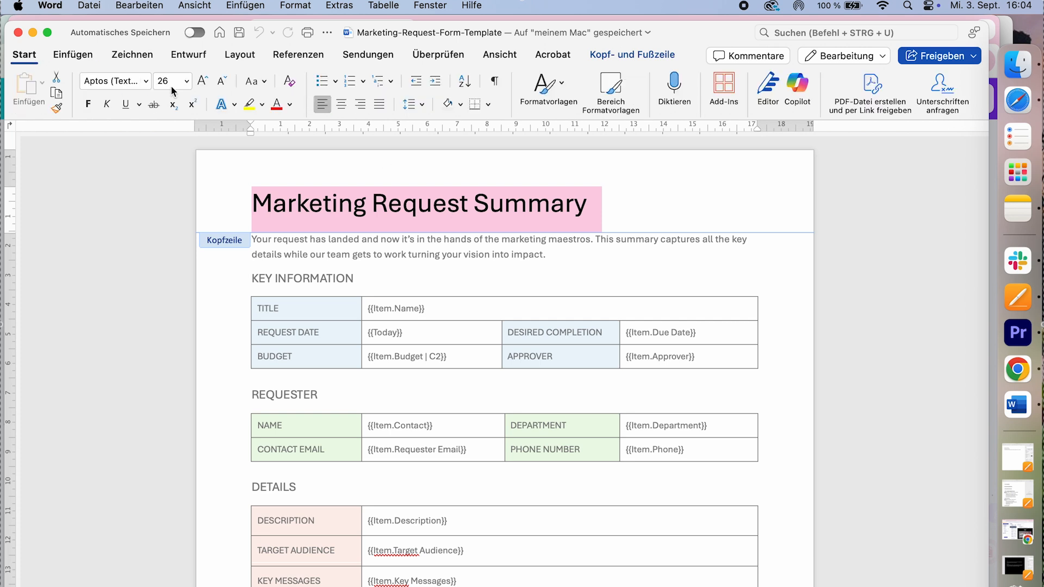
pyautogui.click(223, 83)
pyautogui.click(223, 83)
pyautogui.click(88, 104)
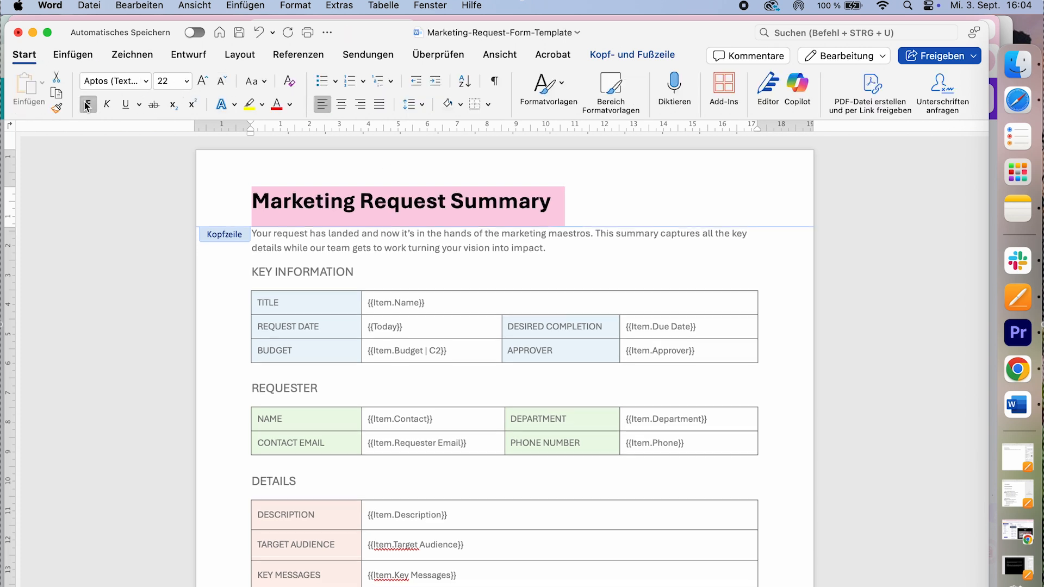
pyautogui.doubleClick(445, 254)
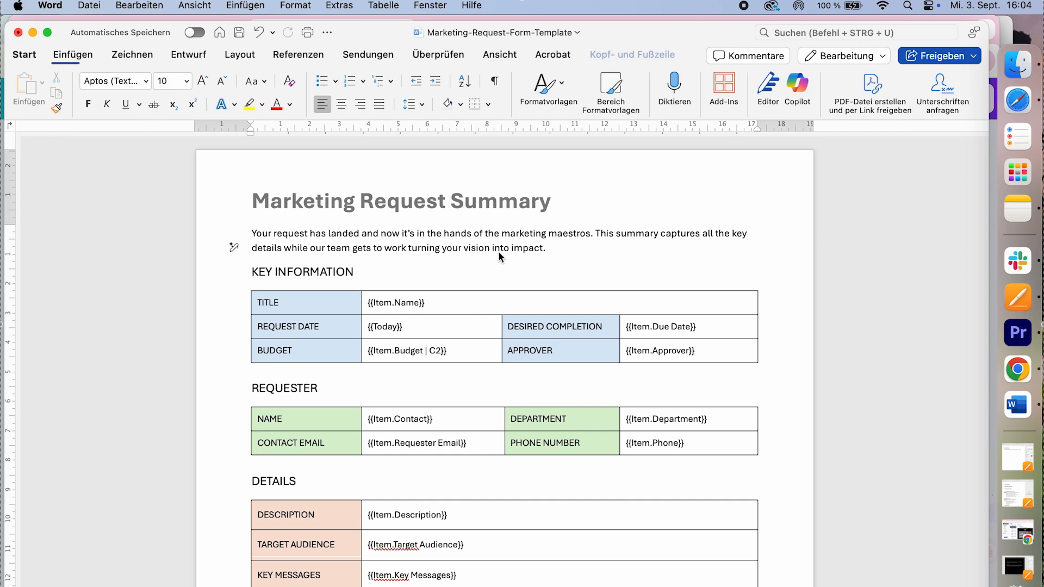
# - Examine the placeholders in the template's Details and Attachments tables, including {{Item.Target Audience}}
pyautogui.scroll(-1, 509, 325)
pyautogui.scroll(-5, 509, 325)
pyautogui.click(509, 321)
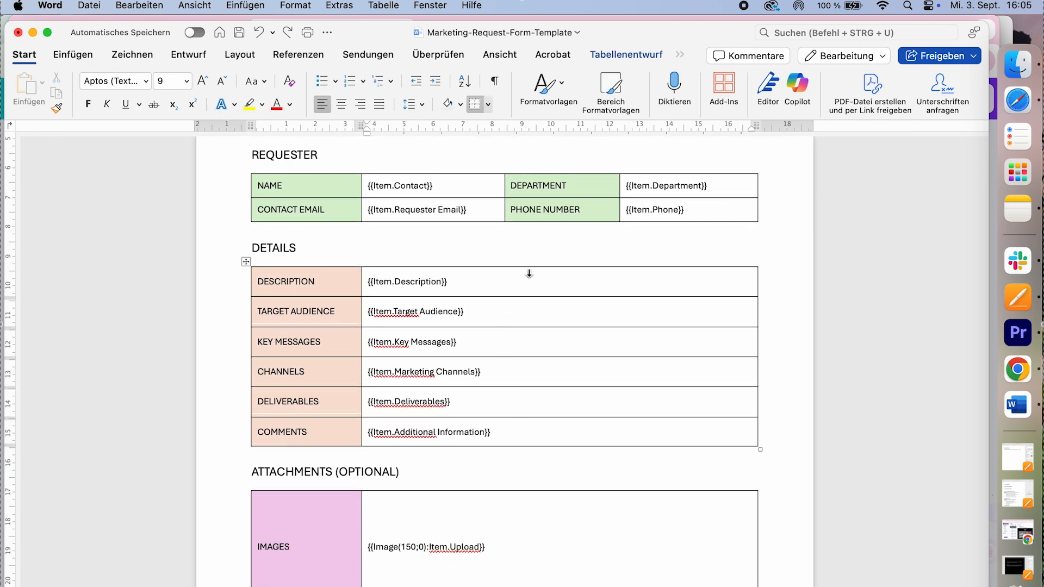
pyautogui.scroll(-2, 530, 284)
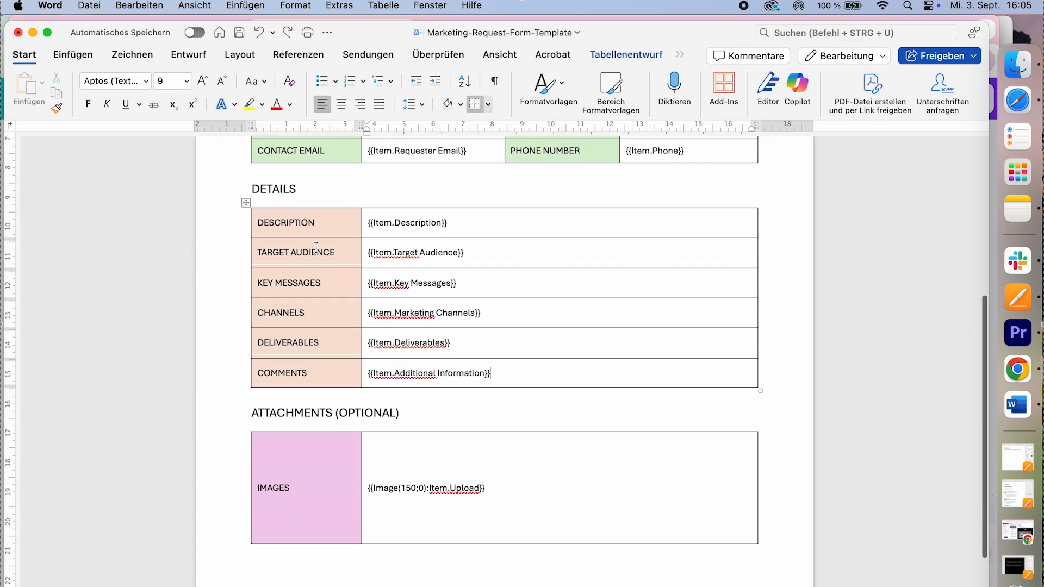
pyautogui.moveTo(369, 254); pyautogui.dragTo(466, 254)
pyautogui.click(482, 254)
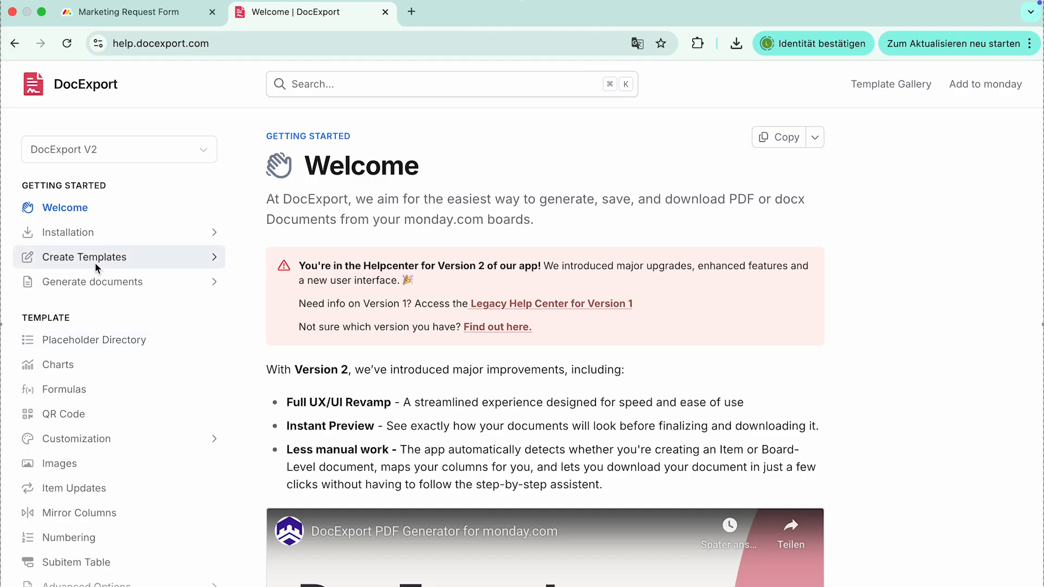
# - Read the Create Templates help page in the DocExport help center and browse its Placeholder Directory
pyautogui.click(95, 263)
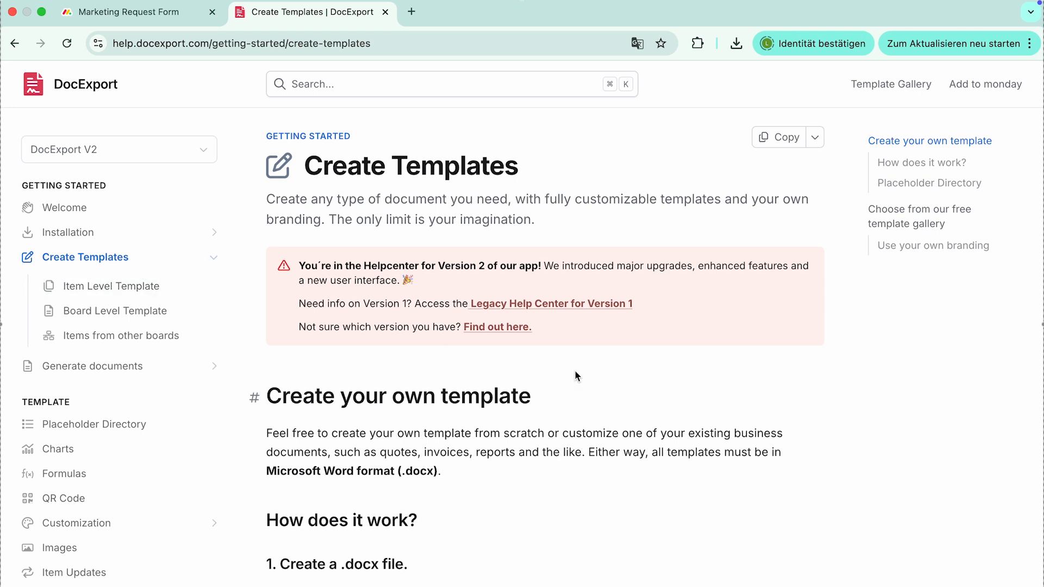
pyautogui.scroll(-12, 576, 375)
pyautogui.scroll(-9, 575, 371)
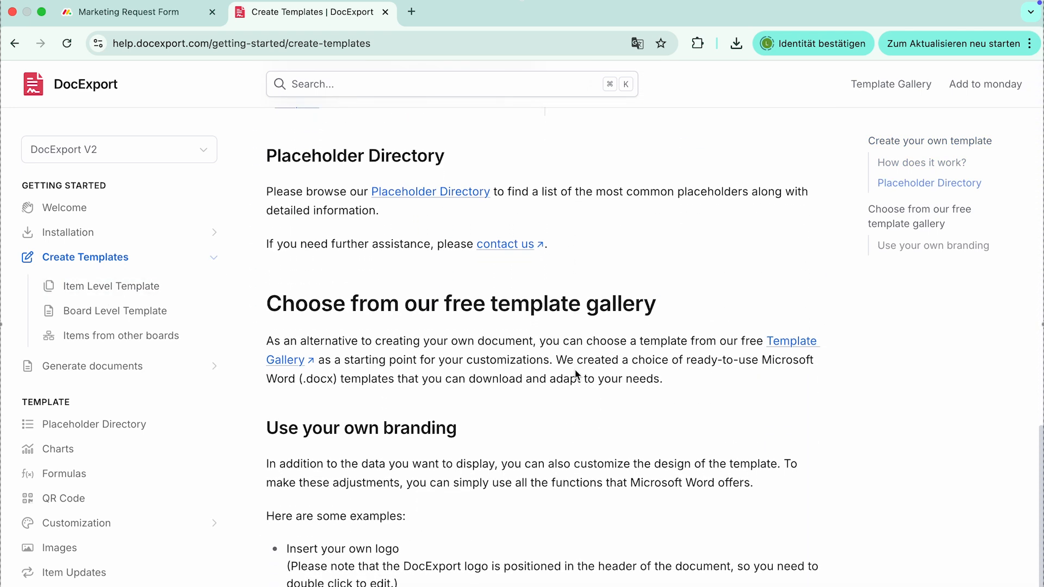
pyautogui.click(460, 193)
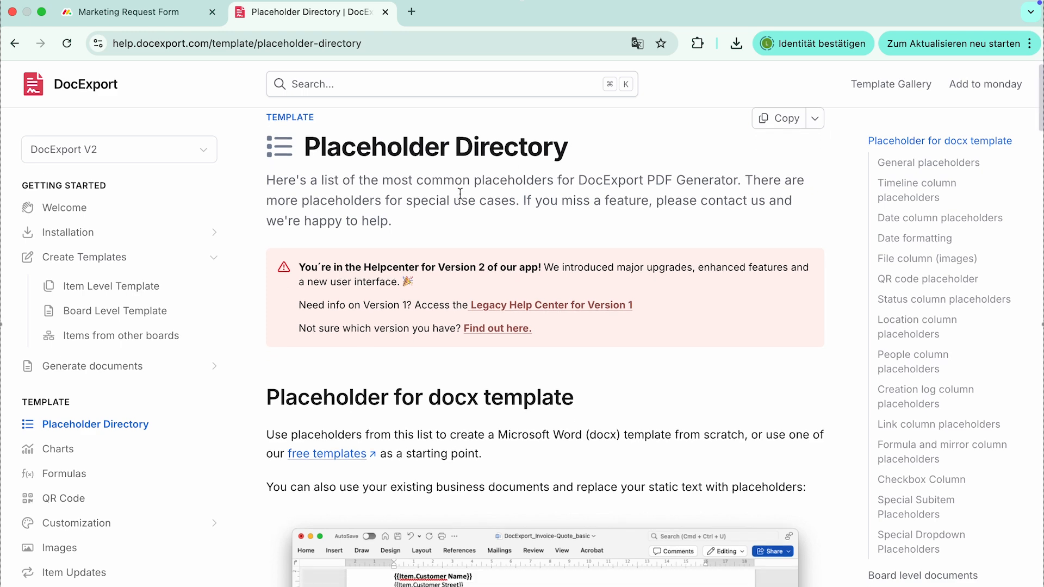
pyautogui.scroll(-10, 460, 192)
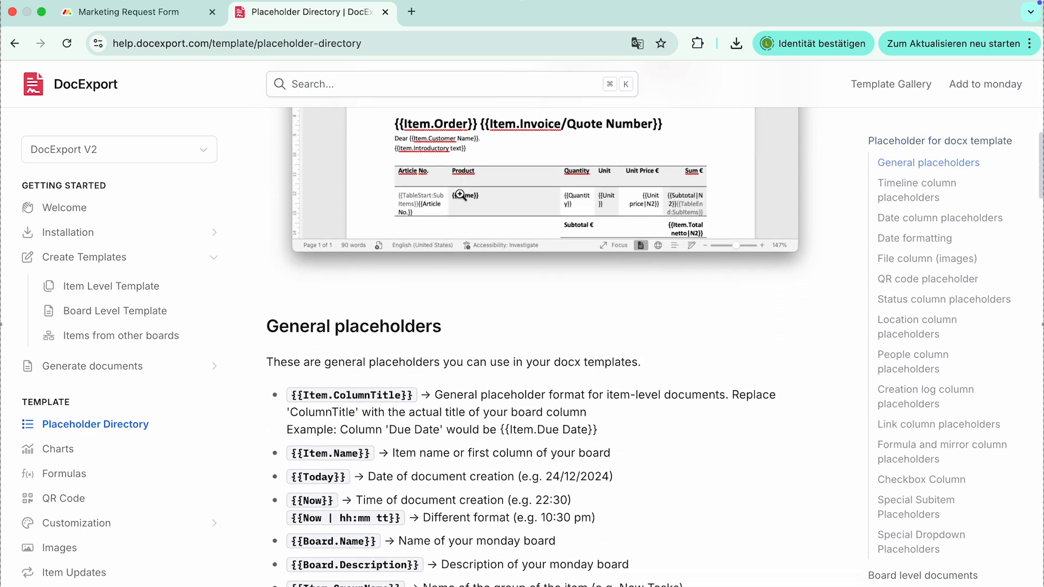
pyautogui.scroll(-17, 460, 195)
pyautogui.scroll(-4, 460, 197)
pyautogui.scroll(20, 460, 194)
pyautogui.scroll(3, 460, 192)
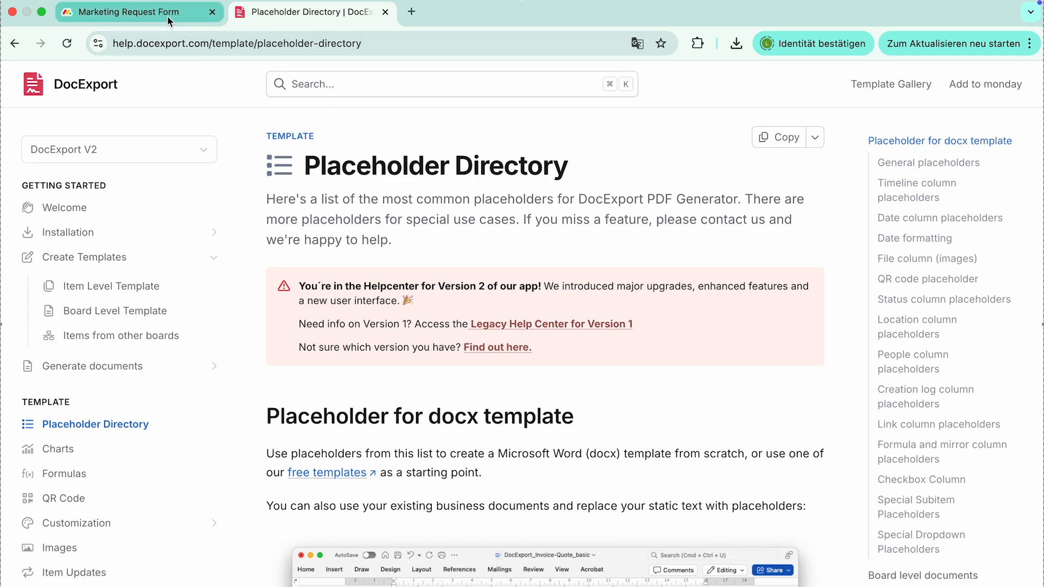
# - Upload Marketing-Request-Form-Template.docx from Downloads as a custom Word template in the monday board's DocExport V2 view
pyautogui.click(167, 16)
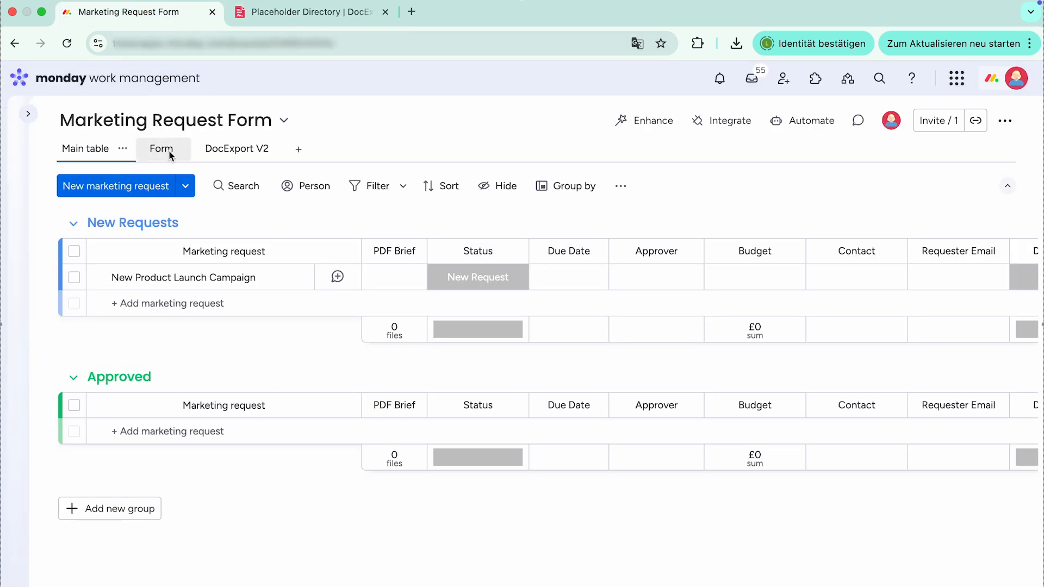
pyautogui.click(234, 156)
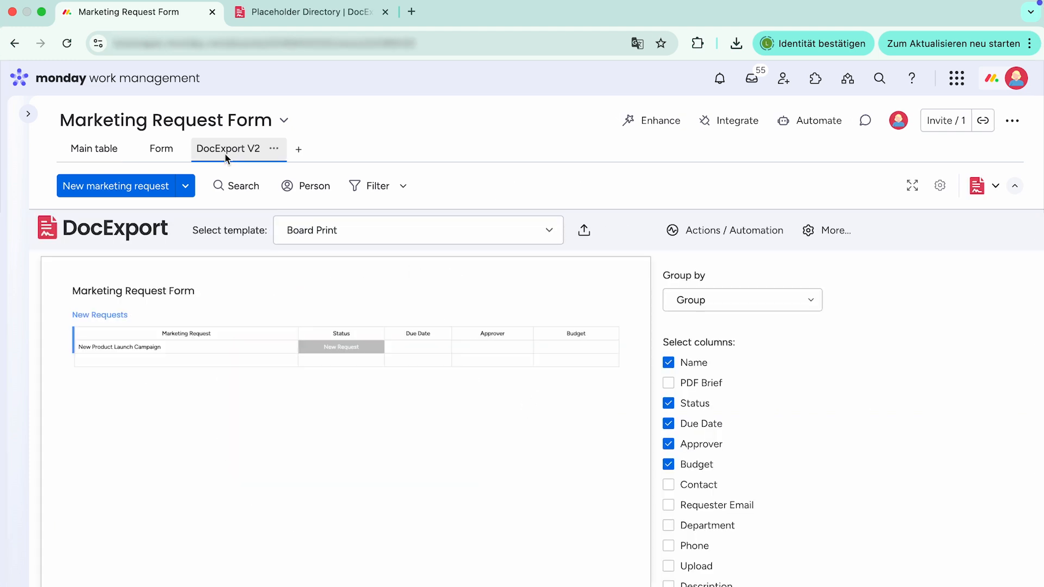
pyautogui.click(585, 234)
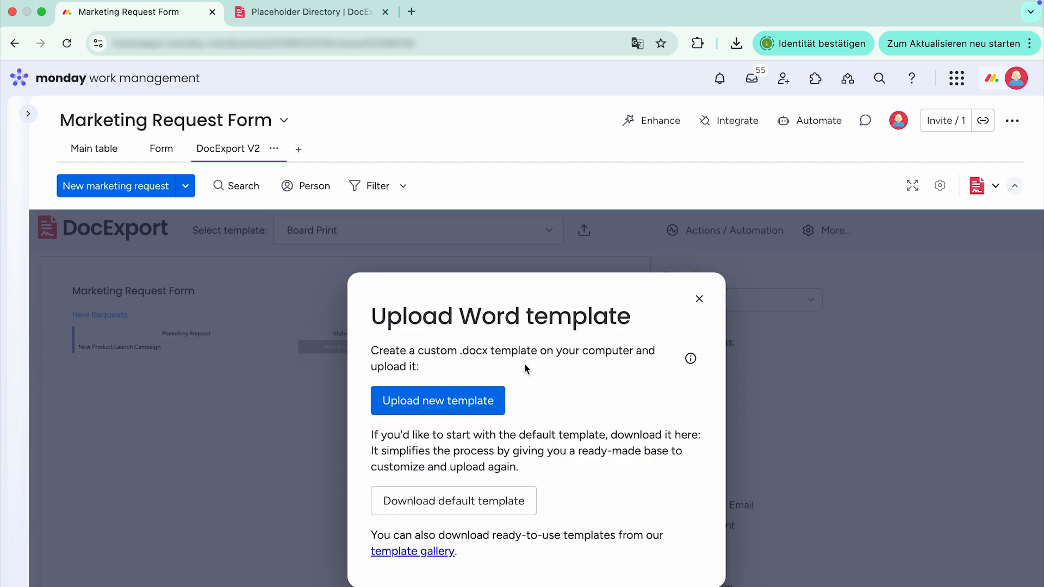
pyautogui.click(449, 407)
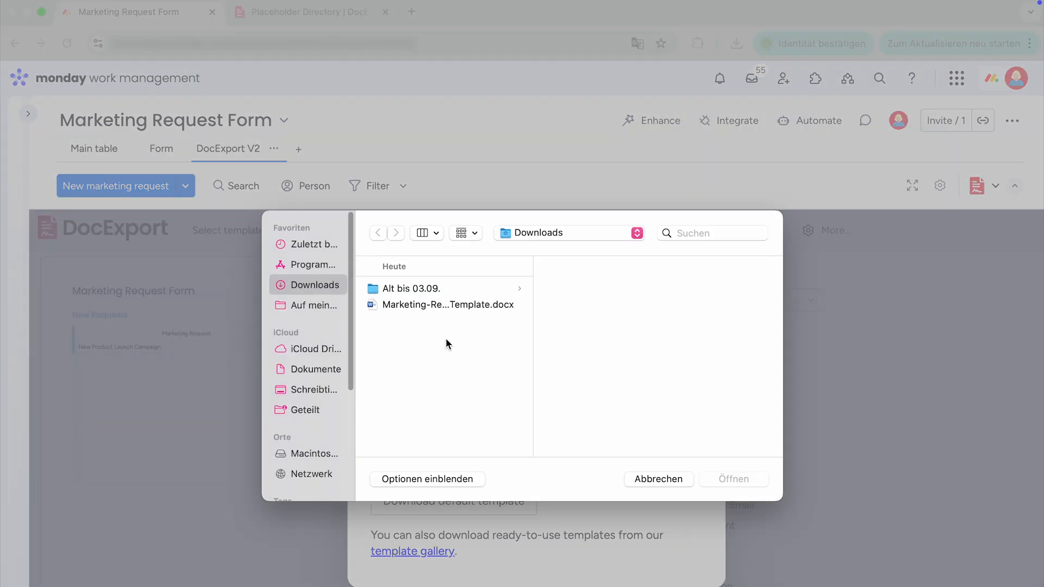
pyautogui.click(446, 306)
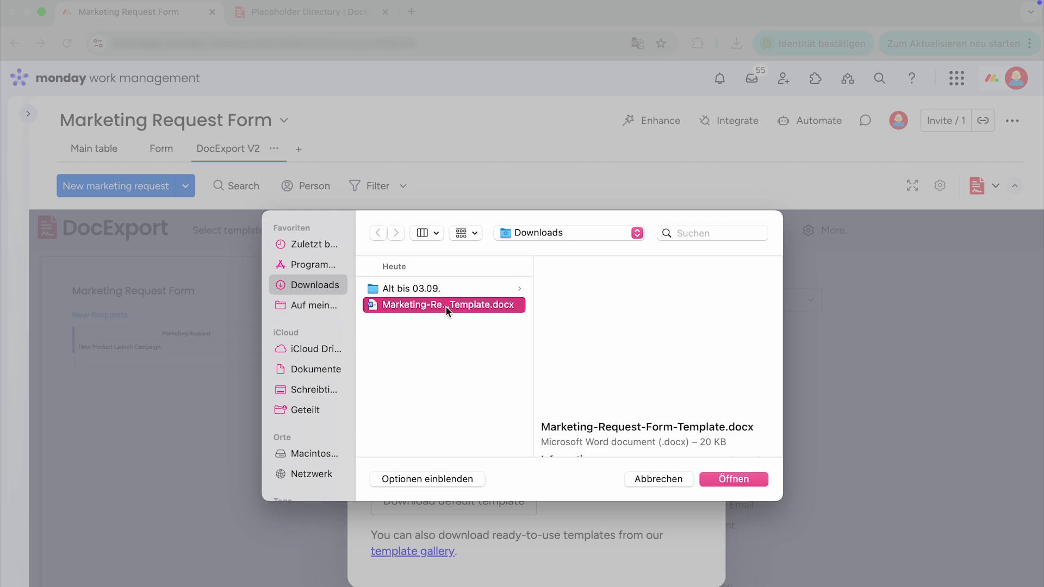
pyautogui.click(733, 479)
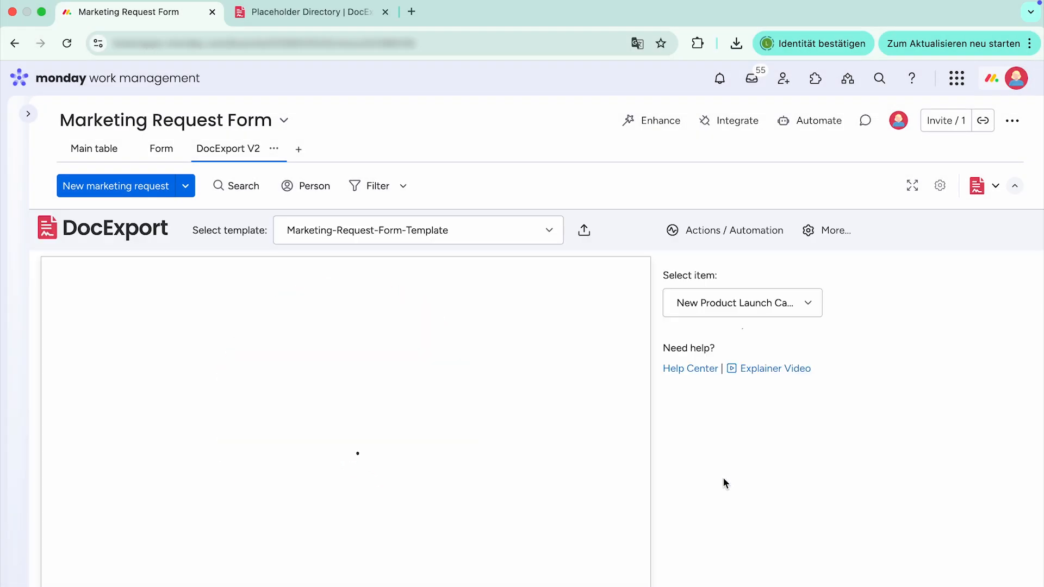
# - Check the document preview for the New Product Launch Campaign item from its key information through to the attached image
pyautogui.scroll(-2, 723, 479)
pyautogui.moveTo(590, 455)
pyautogui.scroll(-5, 590, 447)
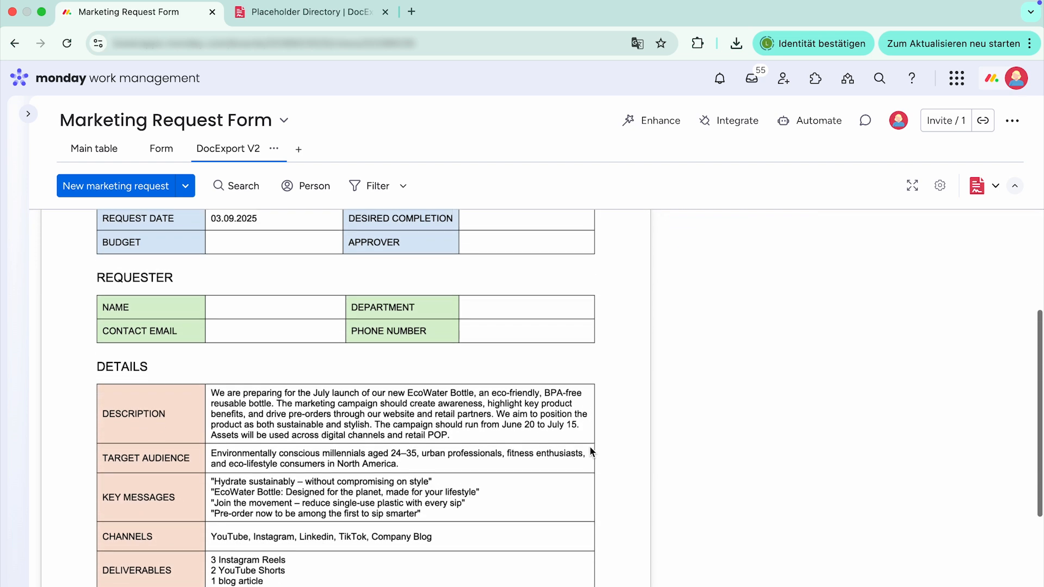
pyautogui.scroll(-3, 591, 448)
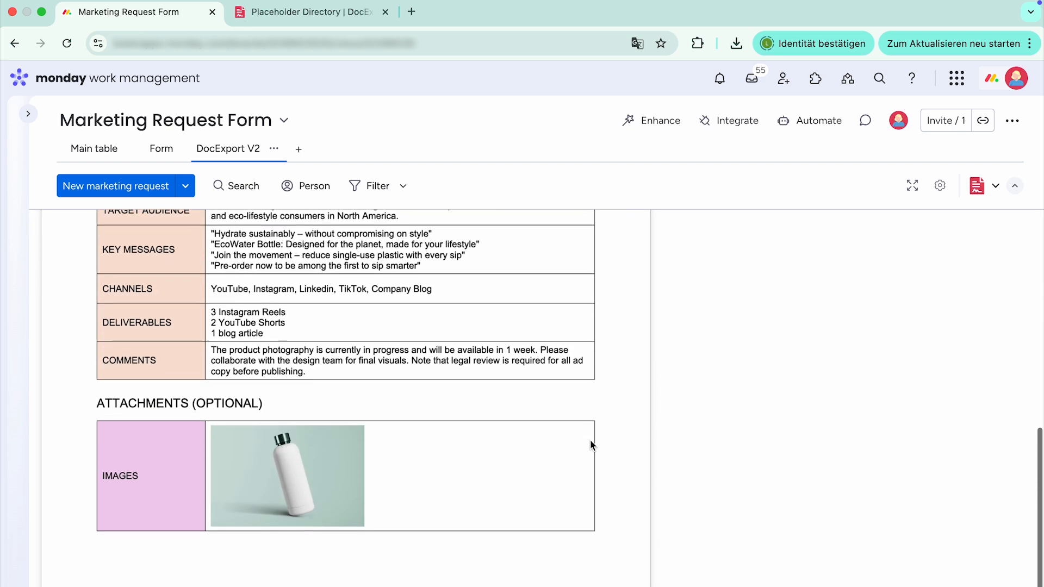
pyautogui.scroll(6, 592, 445)
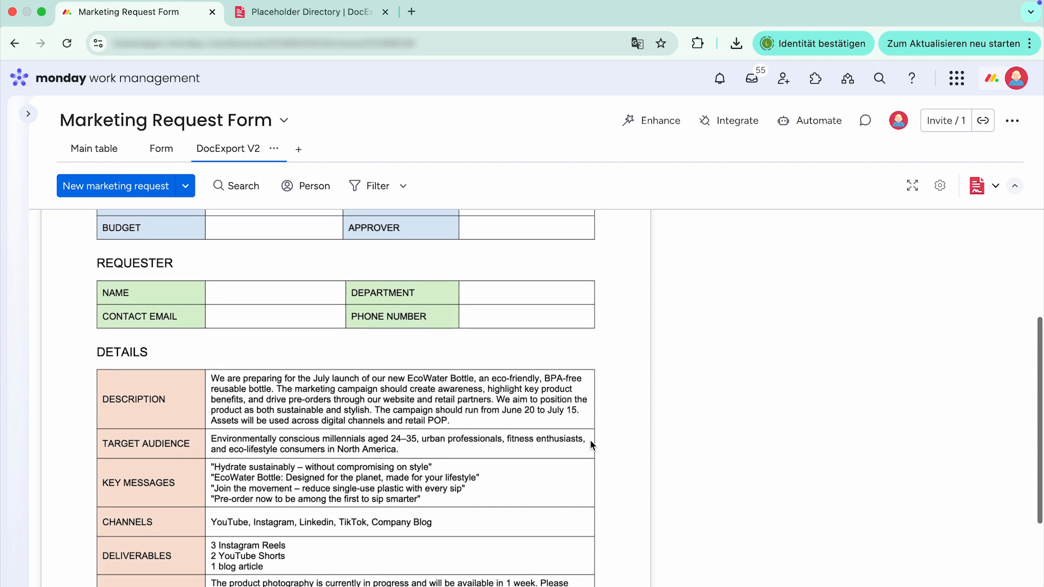
pyautogui.scroll(4, 592, 446)
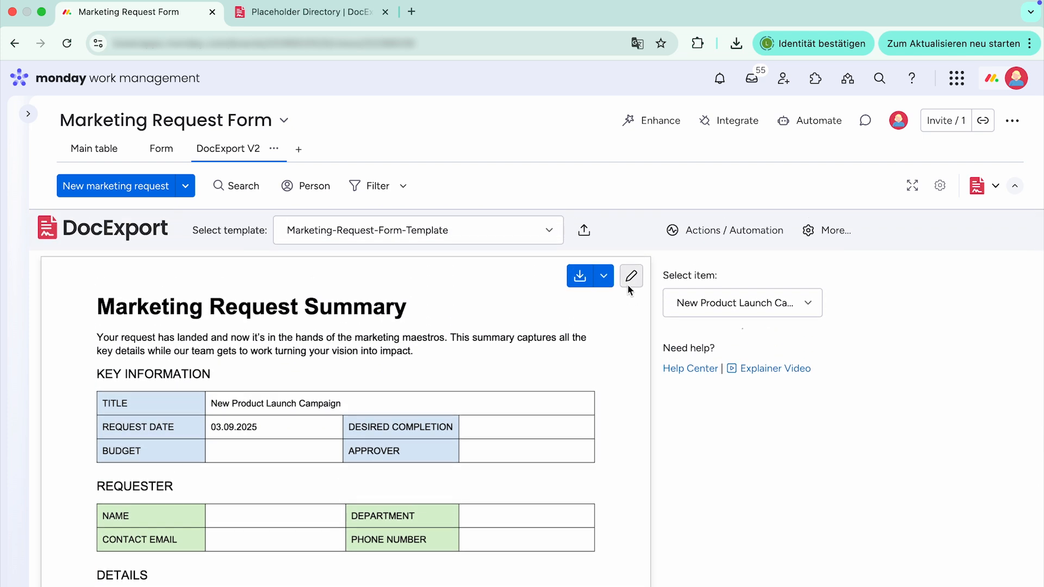
# - Check the download and upload options for customizing the current document template, and close them
pyautogui.click(630, 277)
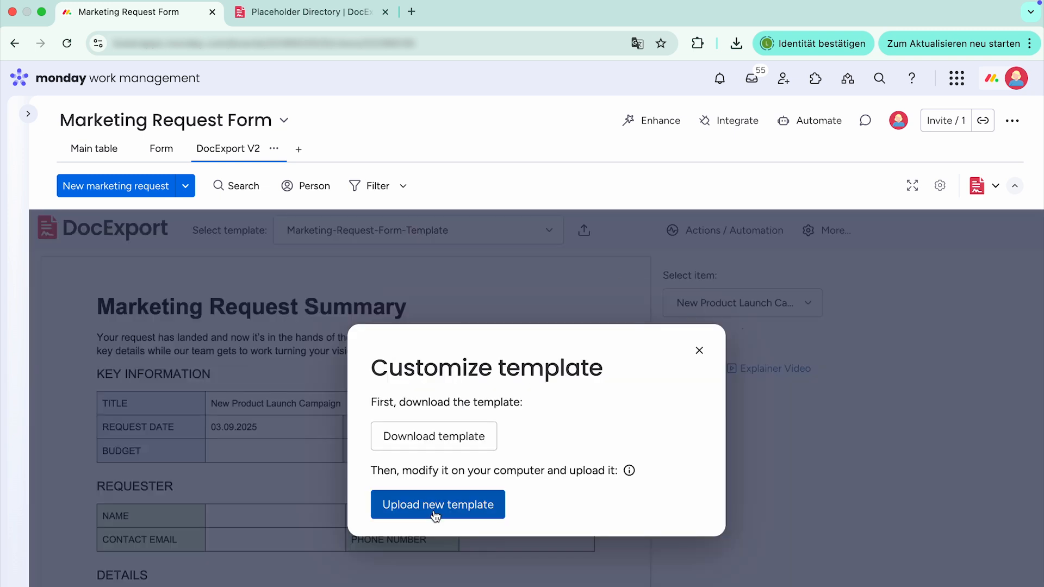
pyautogui.click(697, 351)
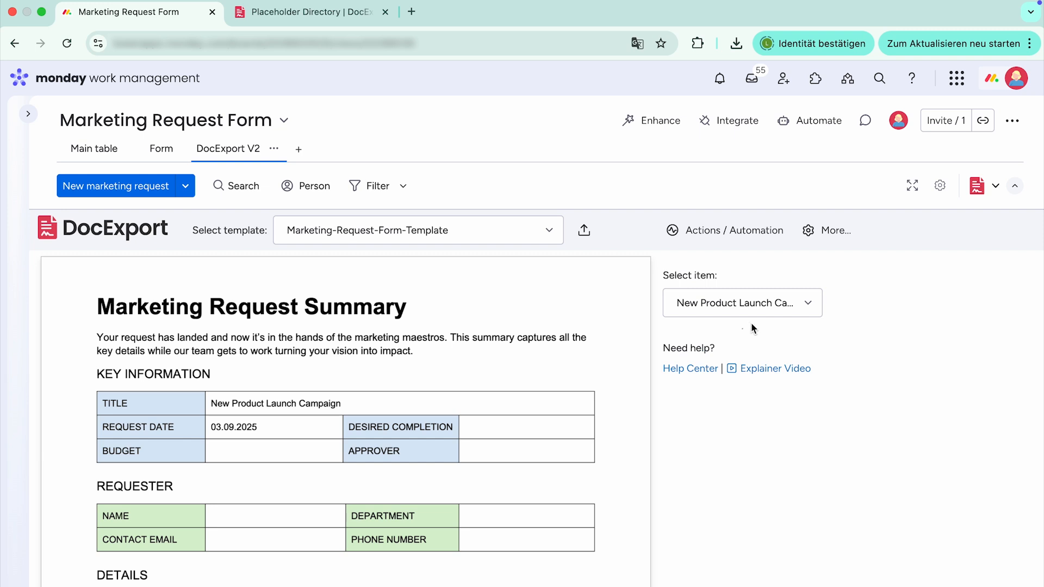
# - Add a new email template in DocExport's extra features and name it "Custom Marketing Email Template"
pyautogui.click(826, 234)
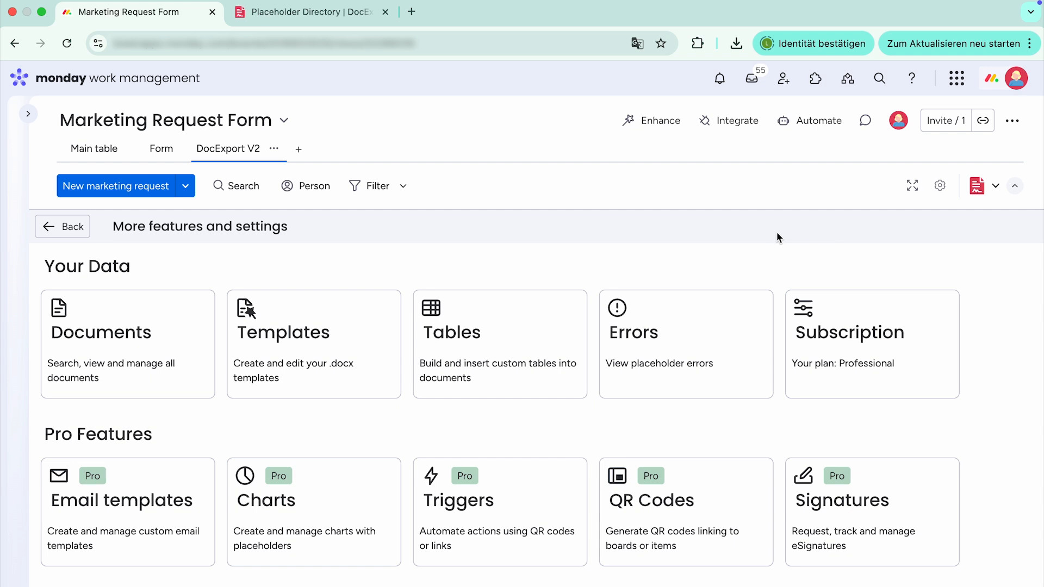
pyautogui.scroll(-3, 593, 237)
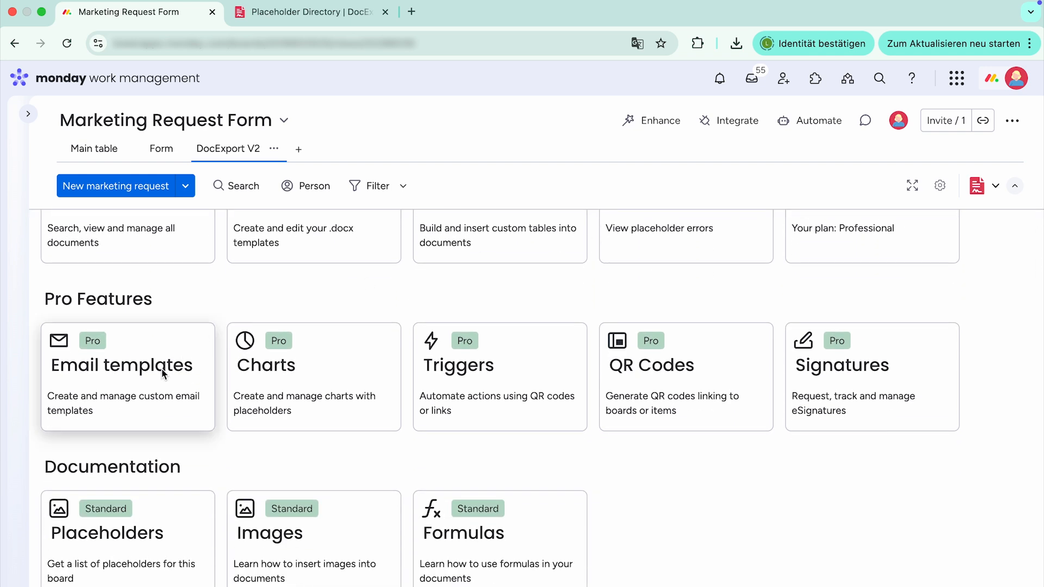
pyautogui.click(163, 373)
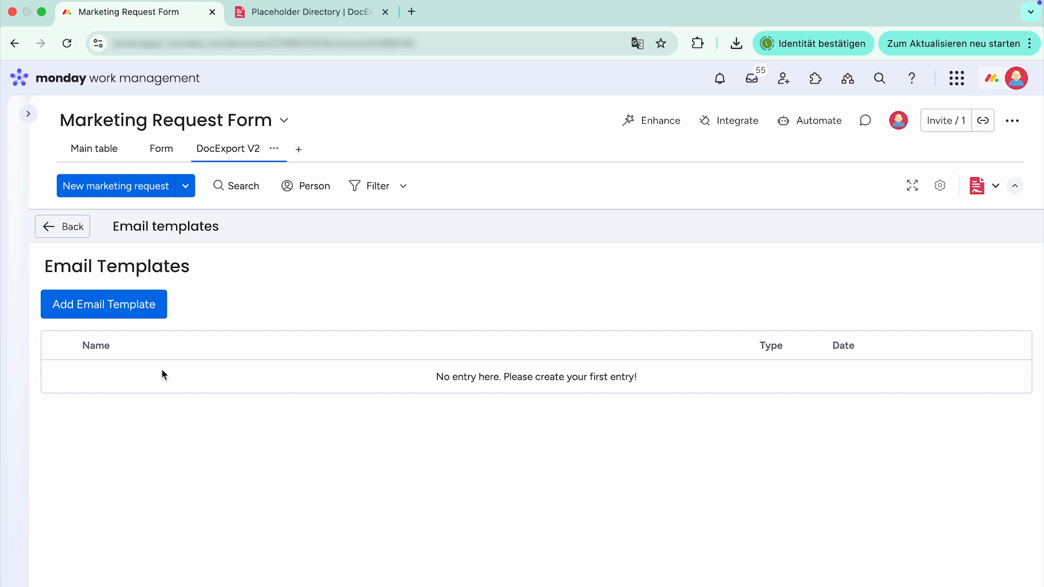
pyautogui.click(145, 308)
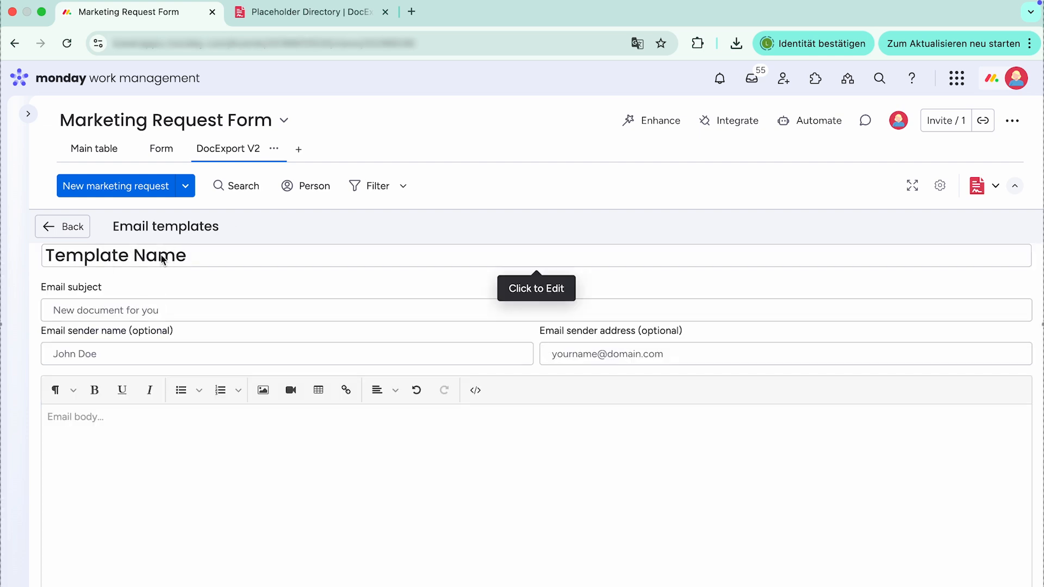
pyautogui.tripleClick(163, 259)
pyautogui.write('C')
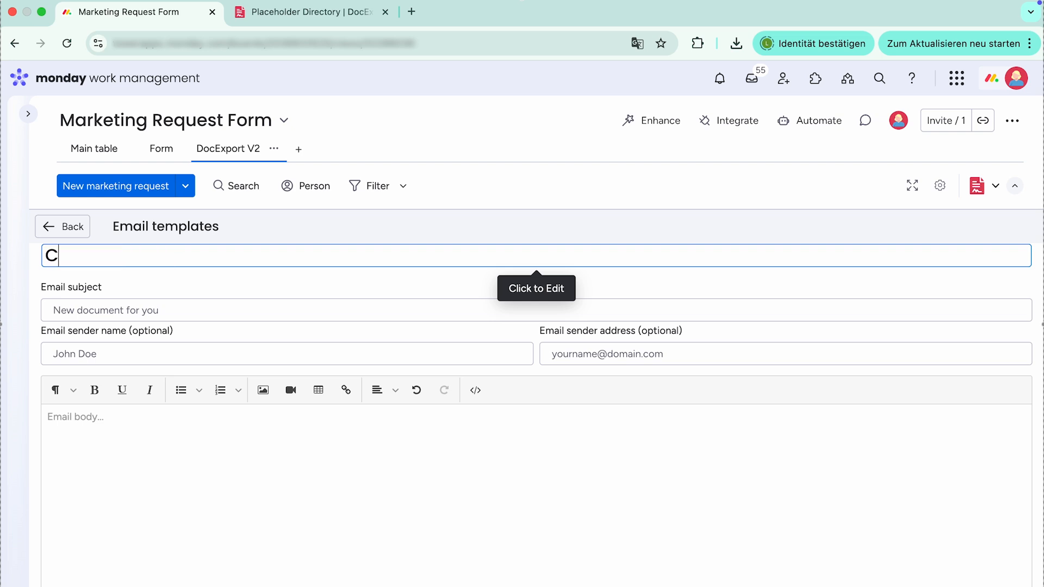
pyautogui.write('ustom Marketi')
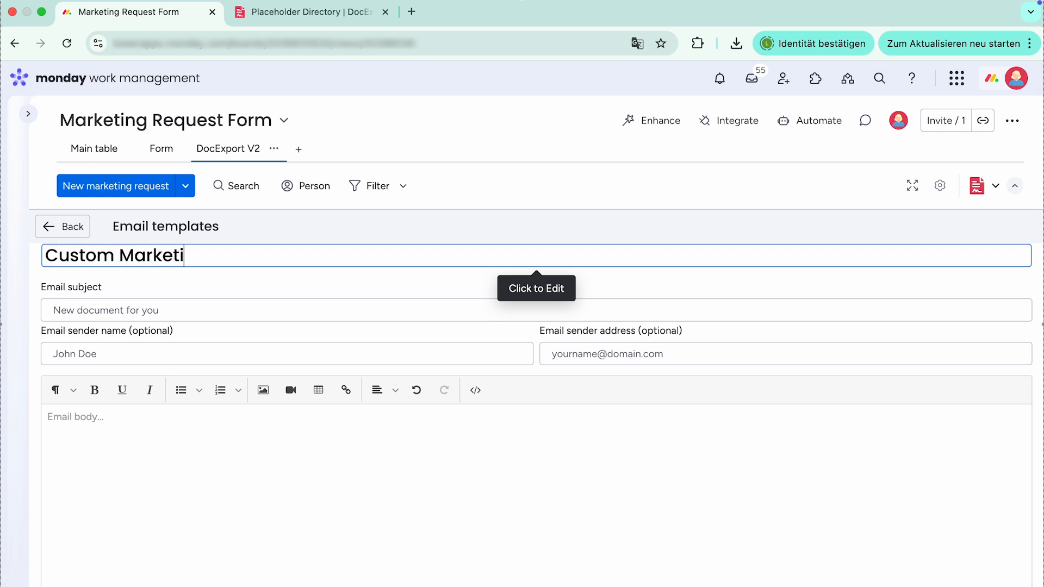
pyautogui.write('ng Email Template')
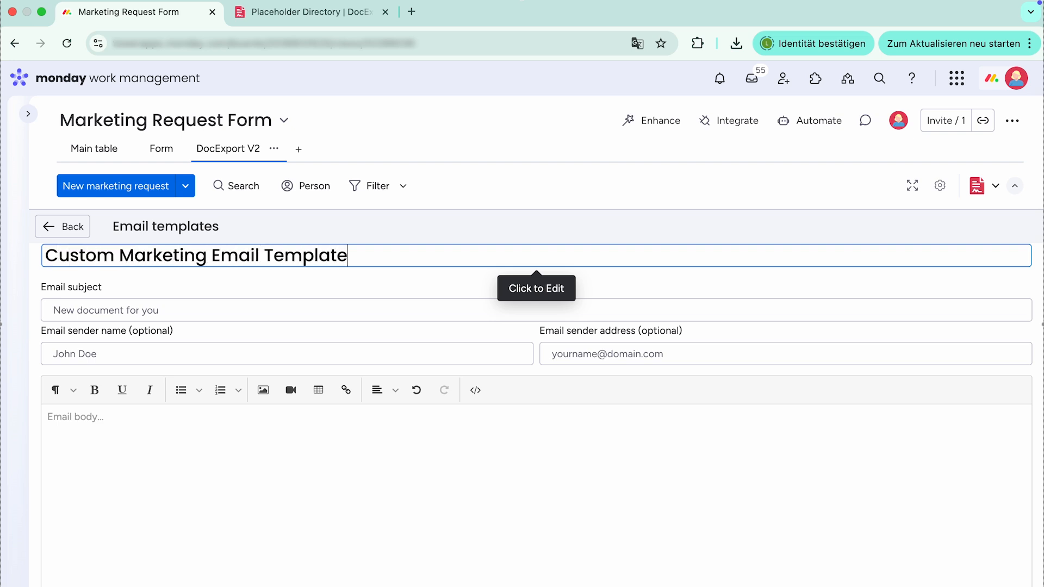
# - Set the email subject to "Marketing Request Summary" and enter the sender's name
pyautogui.click(115, 313)
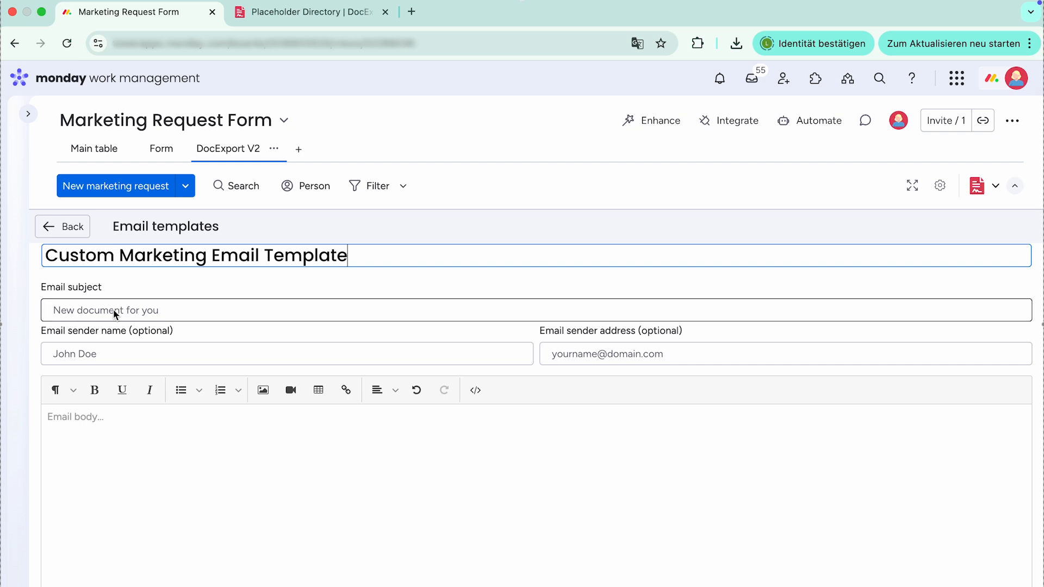
pyautogui.write('Marketing Request Summary')
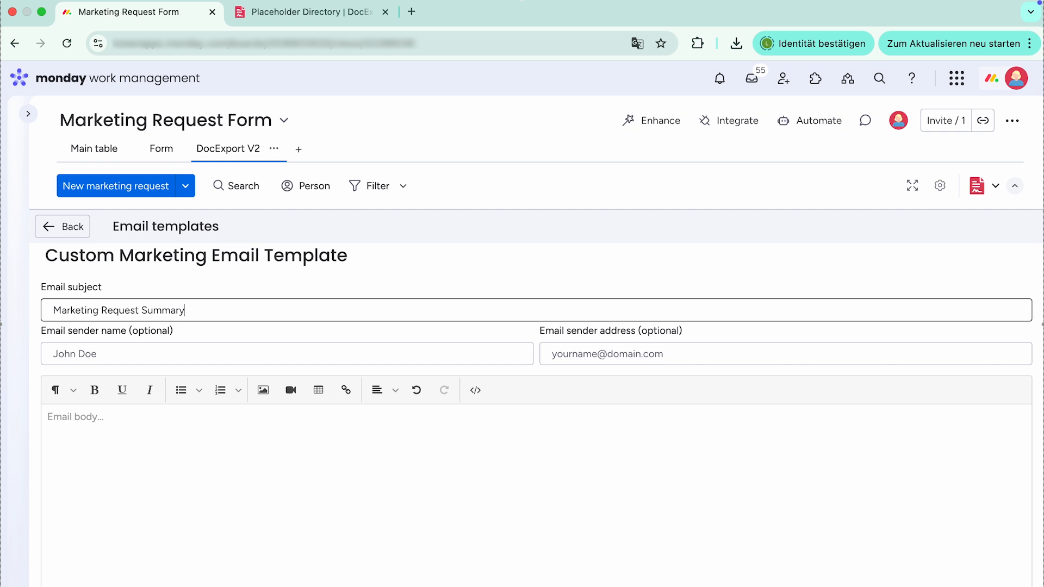
pyautogui.click(98, 353)
pyautogui.write('Jane Doe')
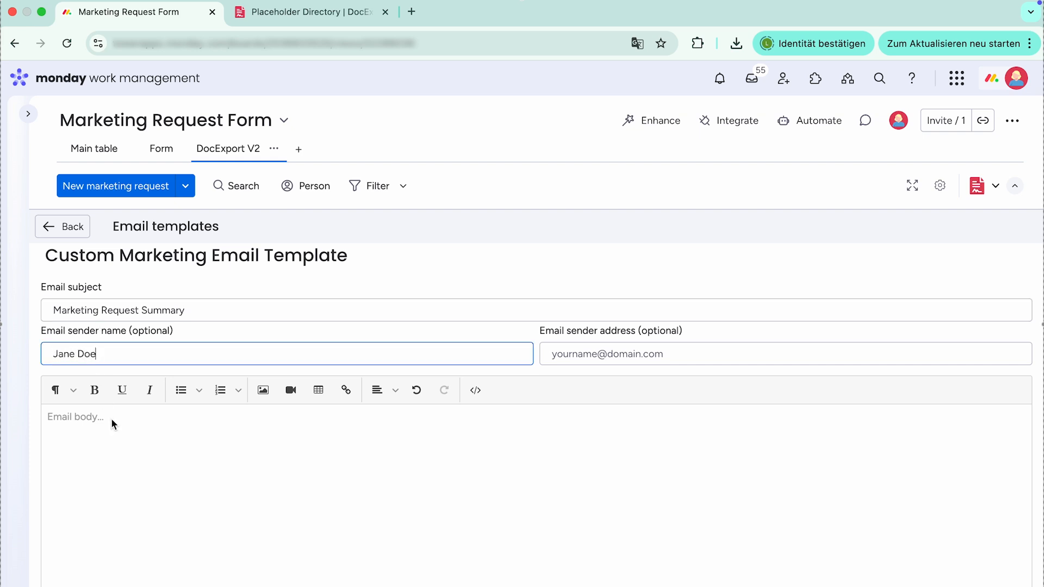
# - Write the email body from "Hi there," through the pasted, text-only thank-you message containing {{Name of Document}}, and separate its sentences into paragraphs
pyautogui.click(111, 420)
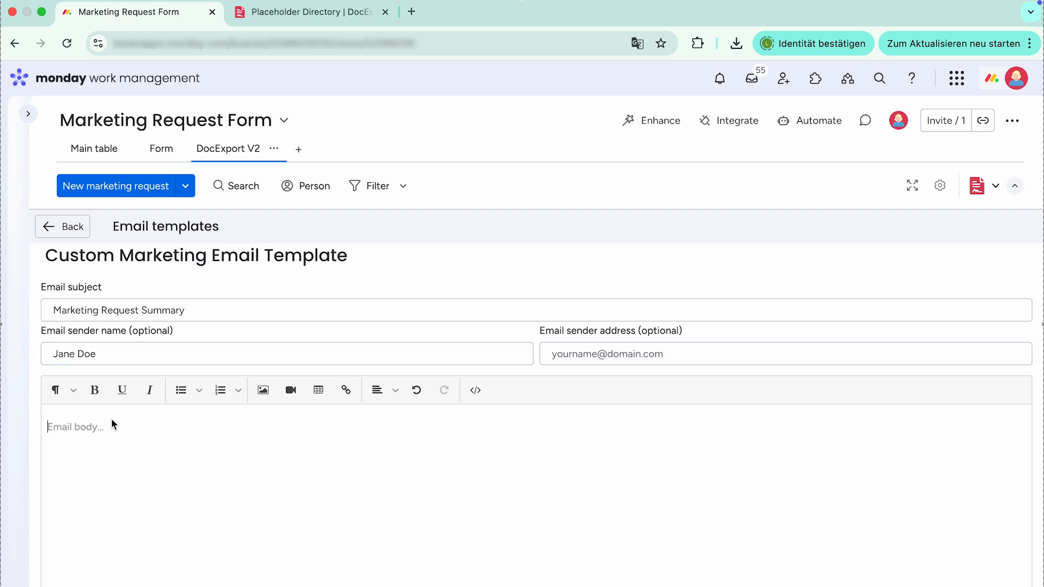
pyautogui.write('Hi there,')
pyautogui.write('thanks for getting in touch with us')
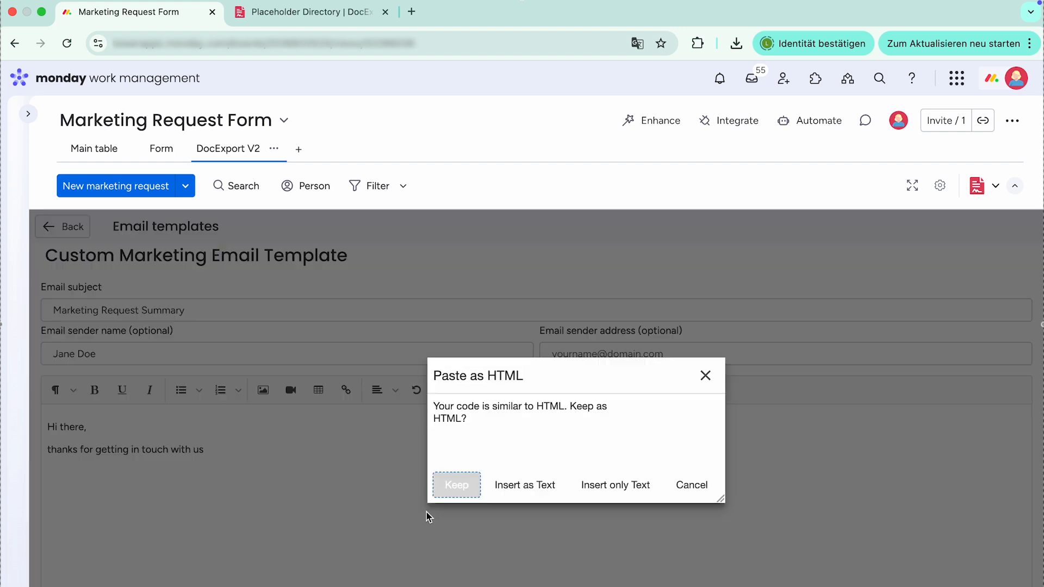
pyautogui.click(616, 488)
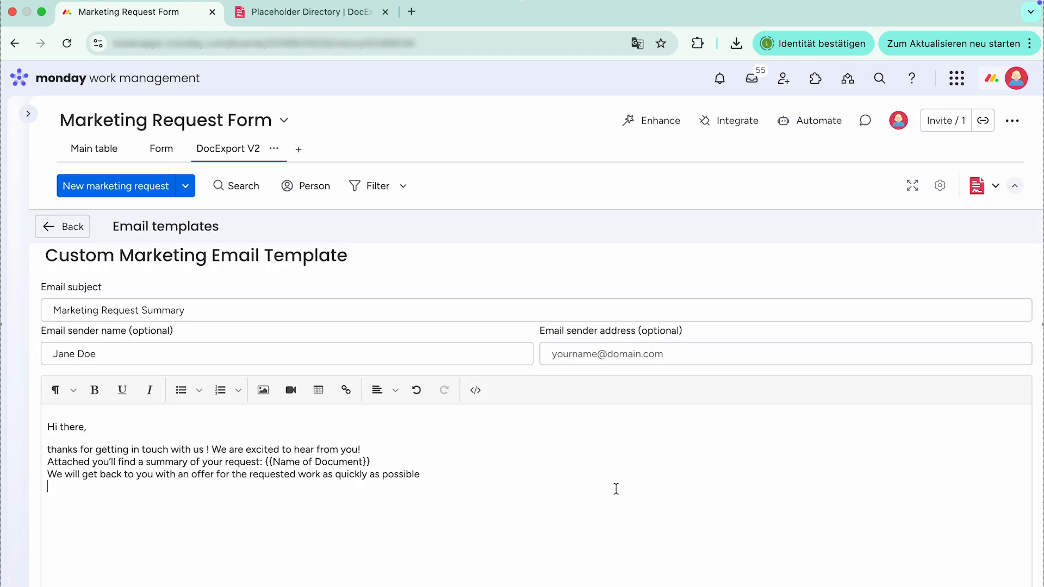
pyautogui.press('Return')
pyautogui.click(394, 487)
pyautogui.press('Return')
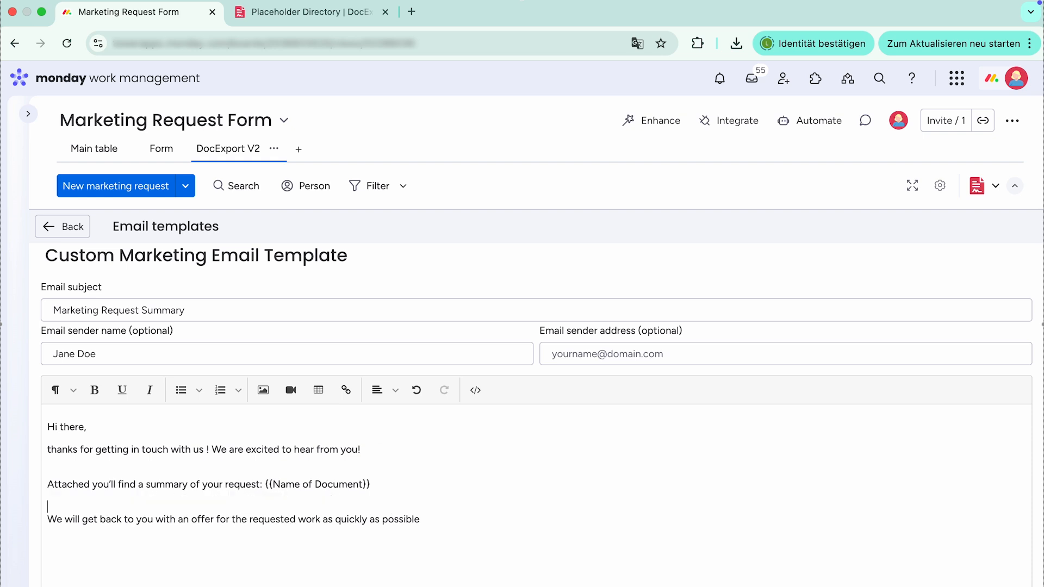
# - Make the {{Name of Document}} placeholder in the email body bold
pyautogui.moveTo(374, 486); pyautogui.dragTo(317, 486)
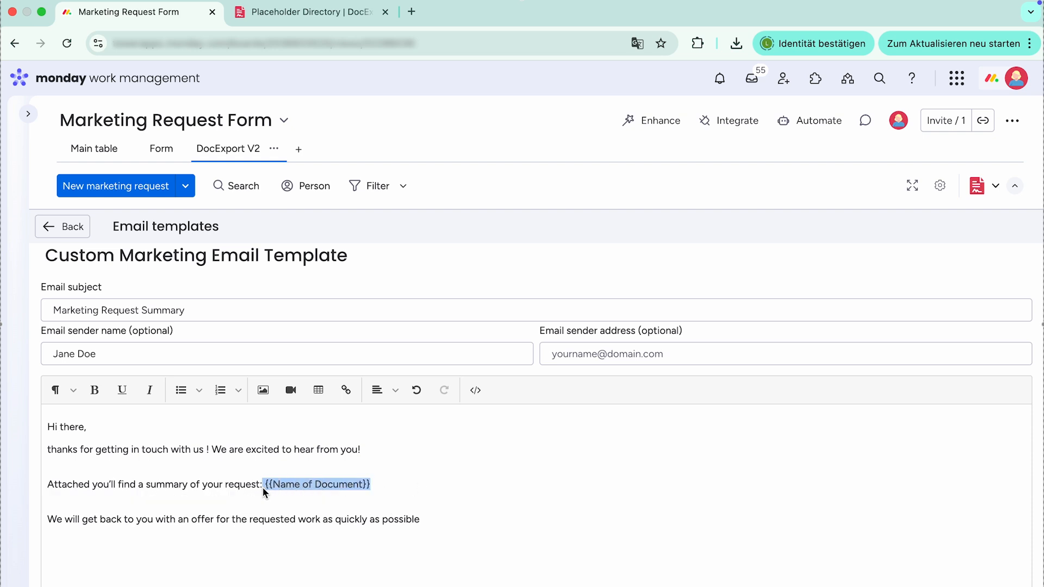
pyautogui.click(94, 390)
pyautogui.click(401, 477)
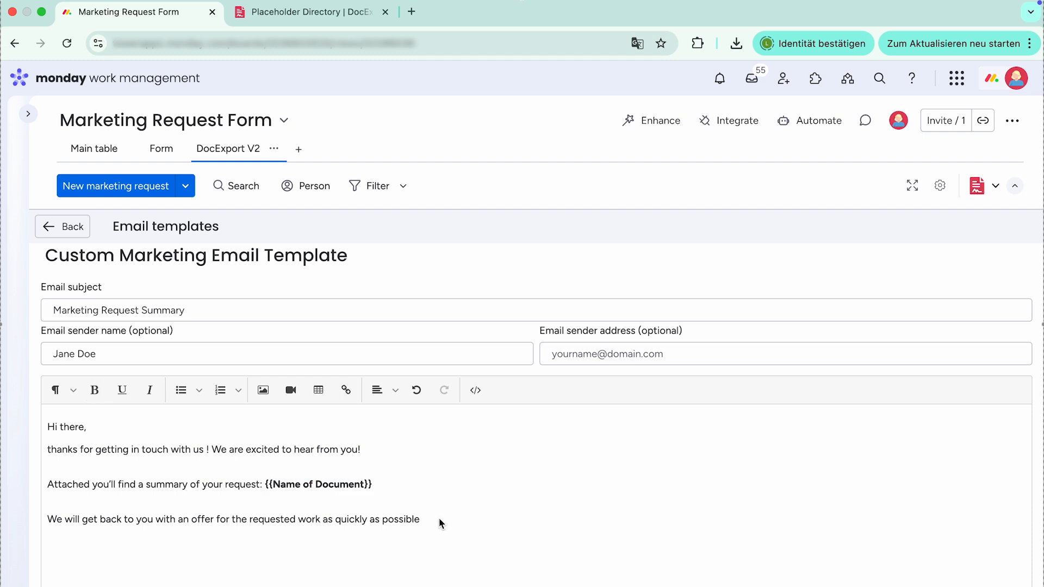
# - View the email body's HTML source and return to the formatted view
pyautogui.press('super+z')
pyautogui.click(476, 390)
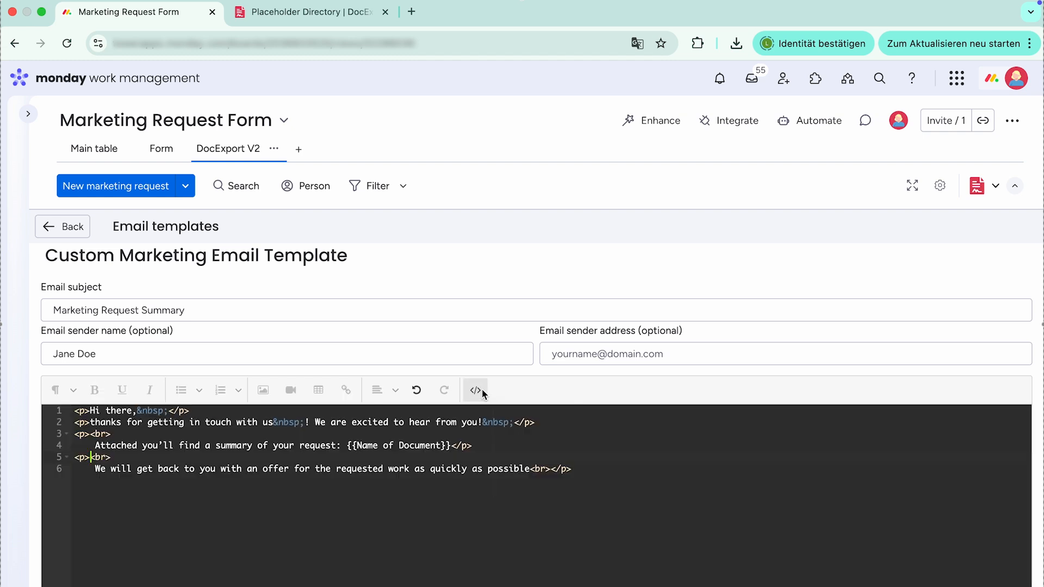
pyautogui.click(476, 390)
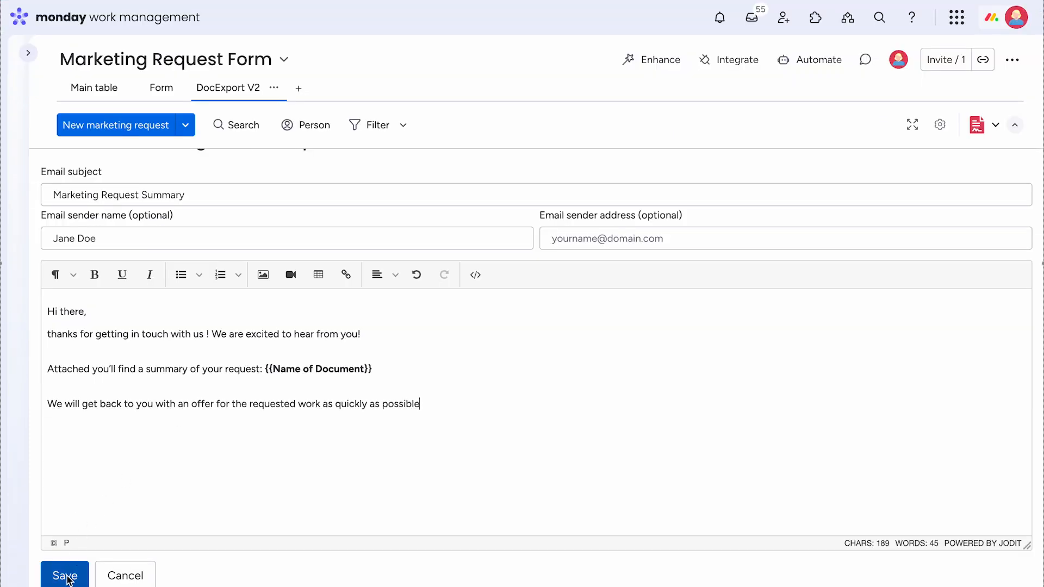
# - Save the email template and return to the DocExport document preview
pyautogui.click(65, 575)
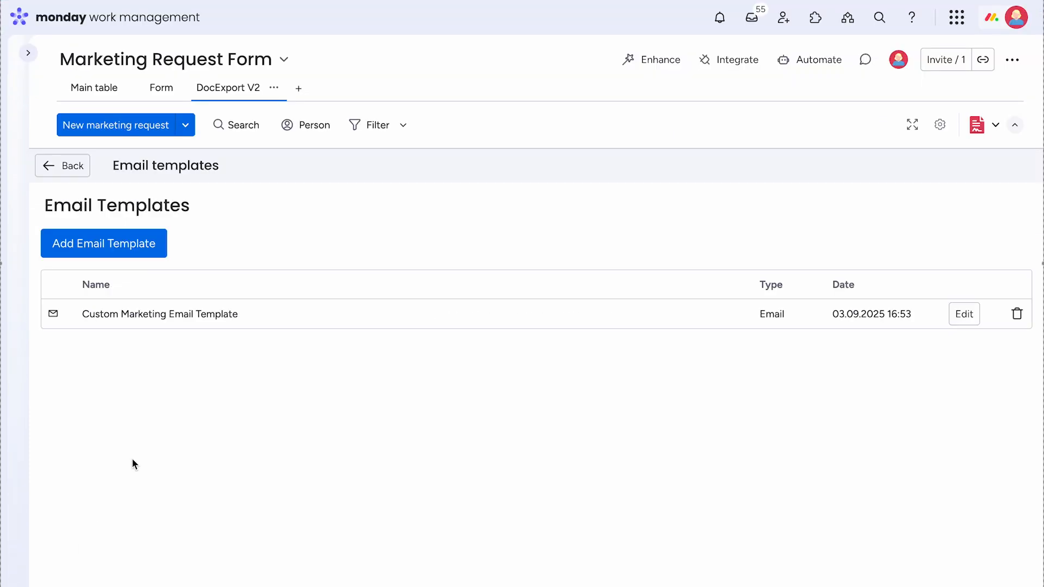
pyautogui.click(78, 171)
pyautogui.click(77, 171)
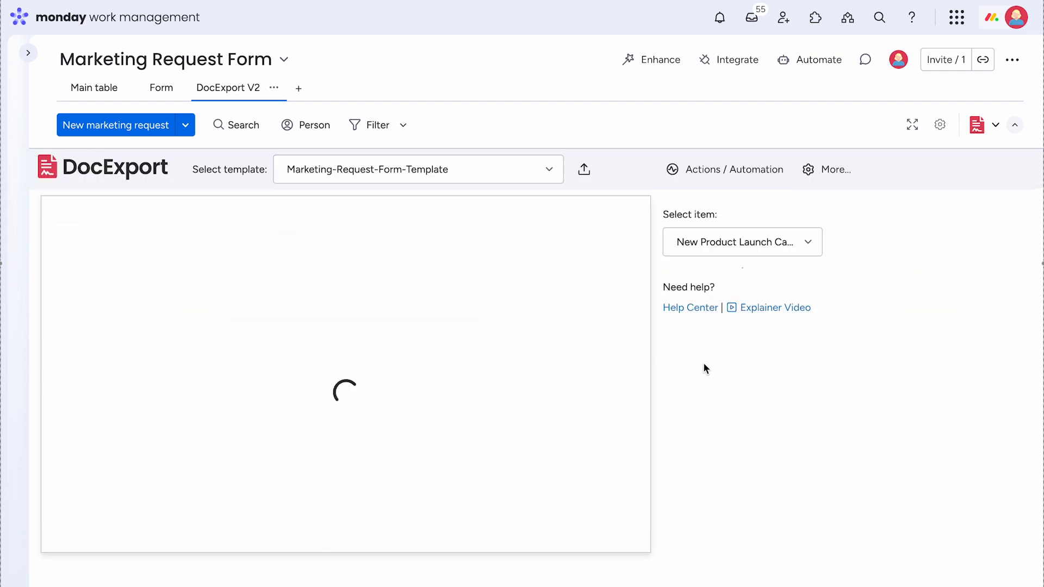
# - Open the actions for Marketing-Request-Form-Template and have the document saved to the PDF Brief file column
pyautogui.click(732, 171)
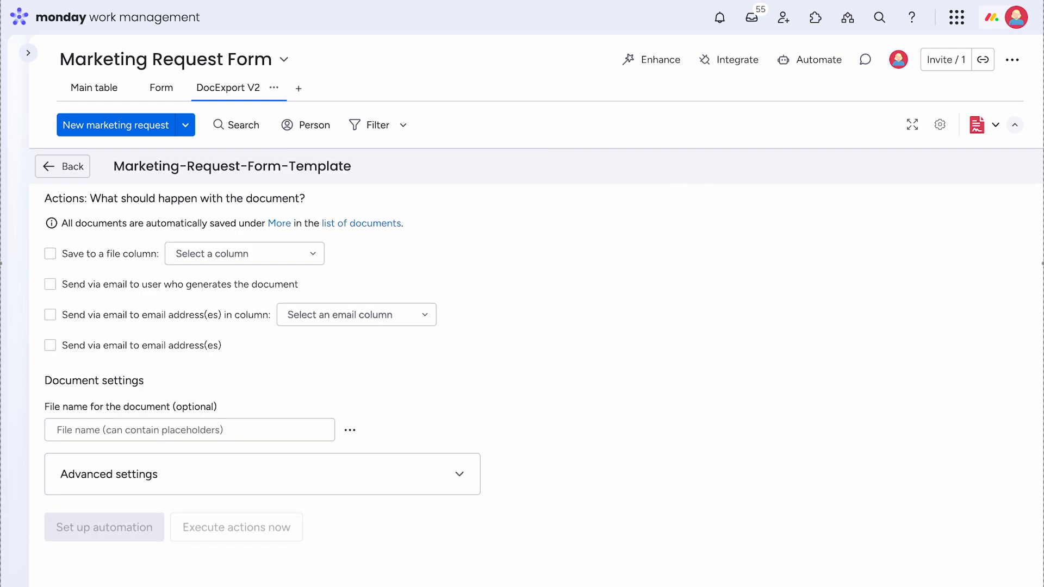
pyautogui.click(51, 254)
pyautogui.click(267, 255)
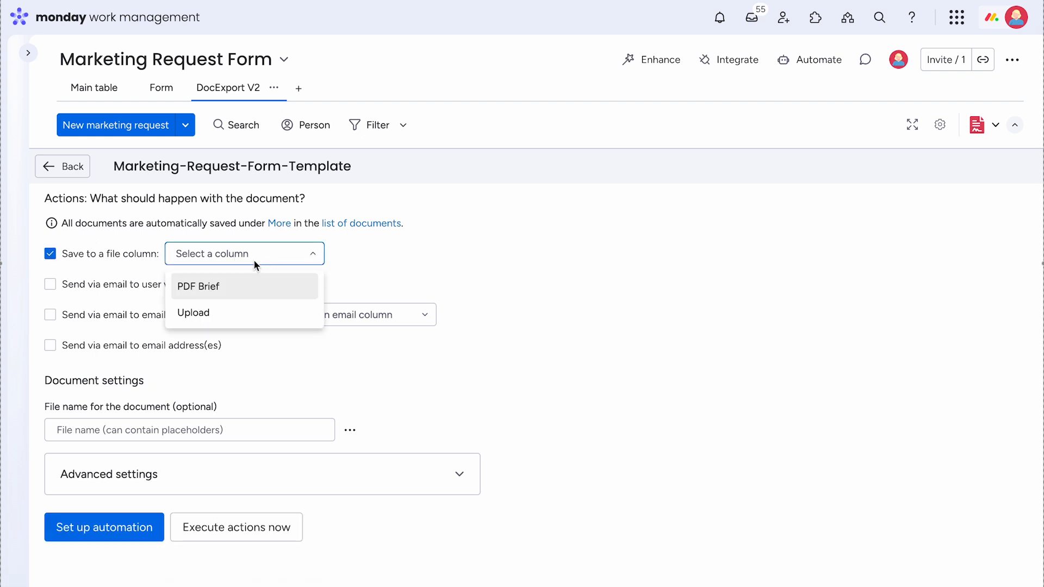
pyautogui.click(227, 291)
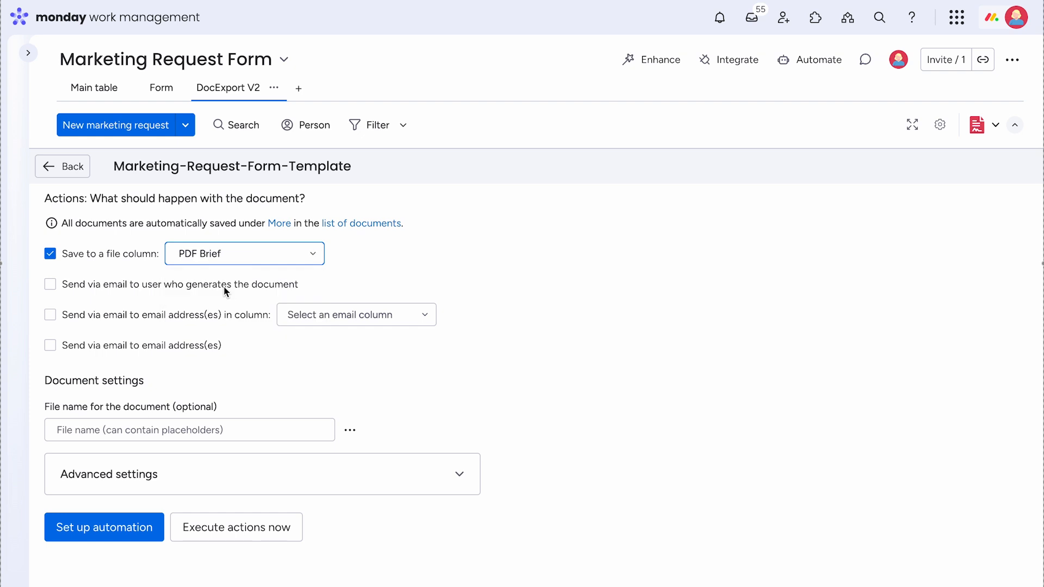
# - Enable emailing the document to addresses in the Requester Email column, using Custom Marketing Email Template
pyautogui.click(50, 315)
pyautogui.click(347, 315)
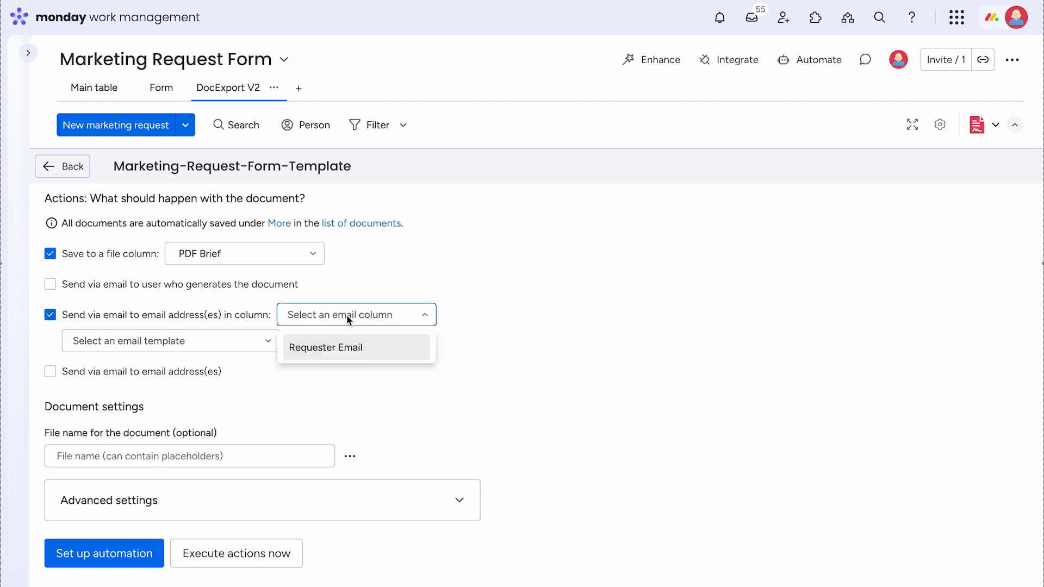
pyautogui.click(348, 358)
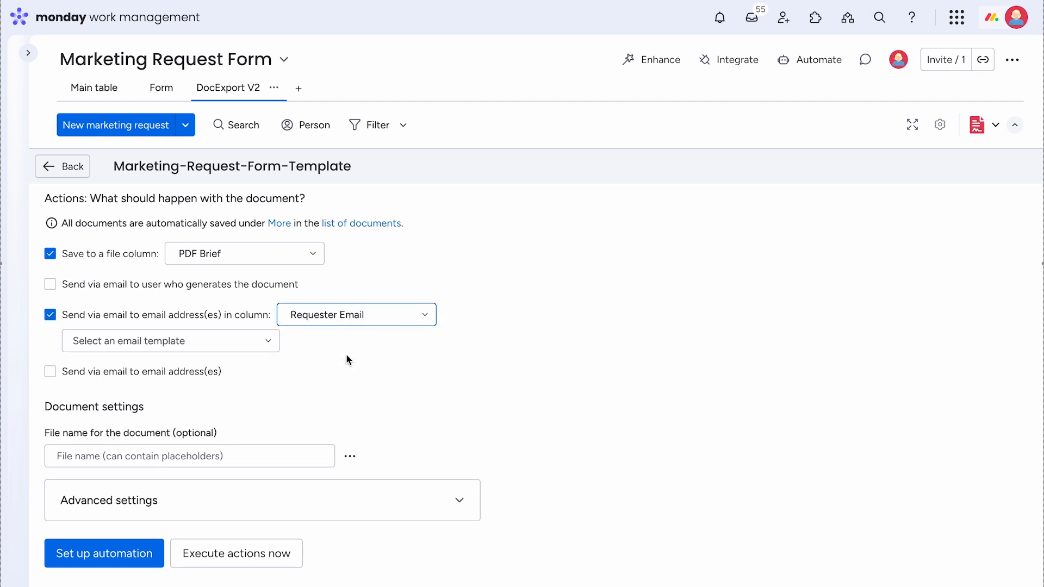
pyautogui.click(268, 342)
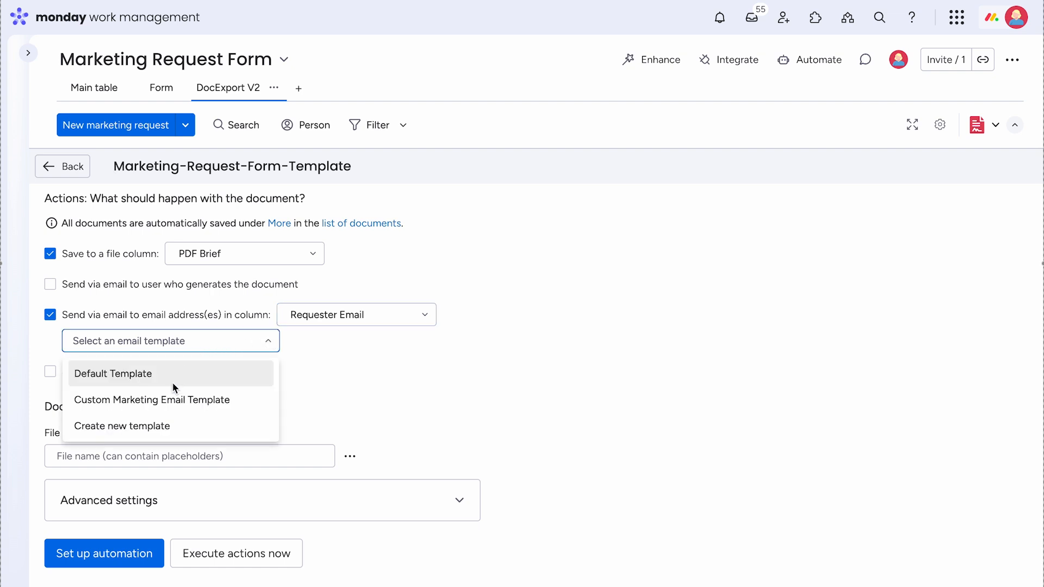
pyautogui.click(169, 401)
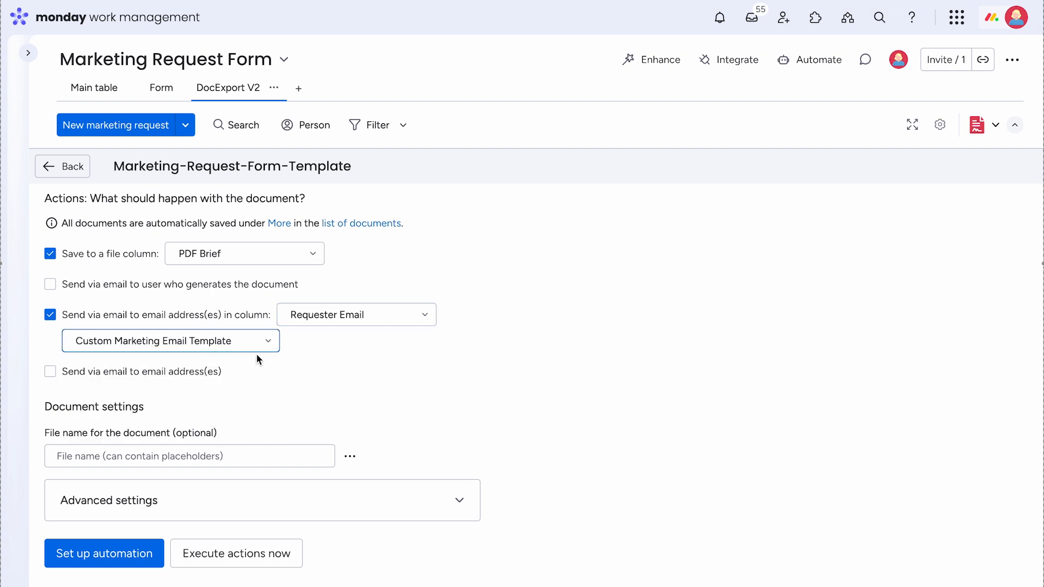
# - Look through the inline form for creating a new email template, cancel it, and reselect Custom Marketing Email Template
pyautogui.click(269, 342)
pyautogui.click(204, 428)
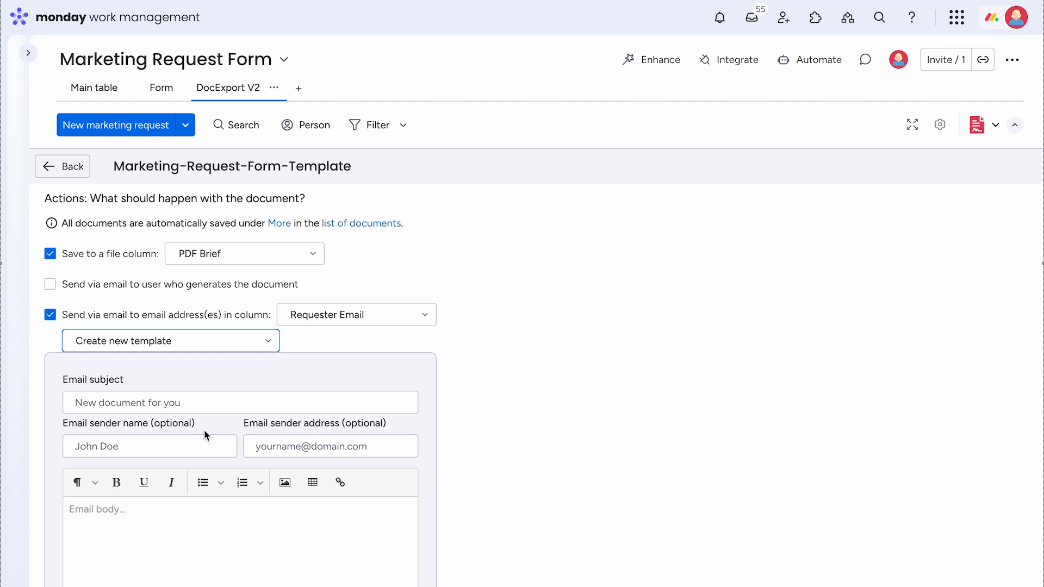
pyautogui.scroll(-3, 314, 439)
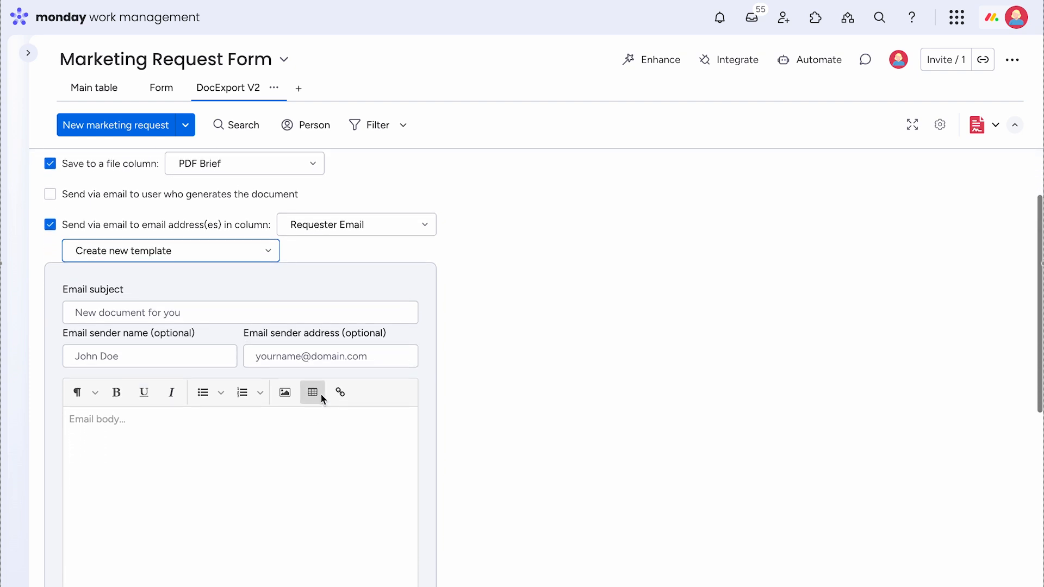
pyautogui.scroll(-3, 321, 400)
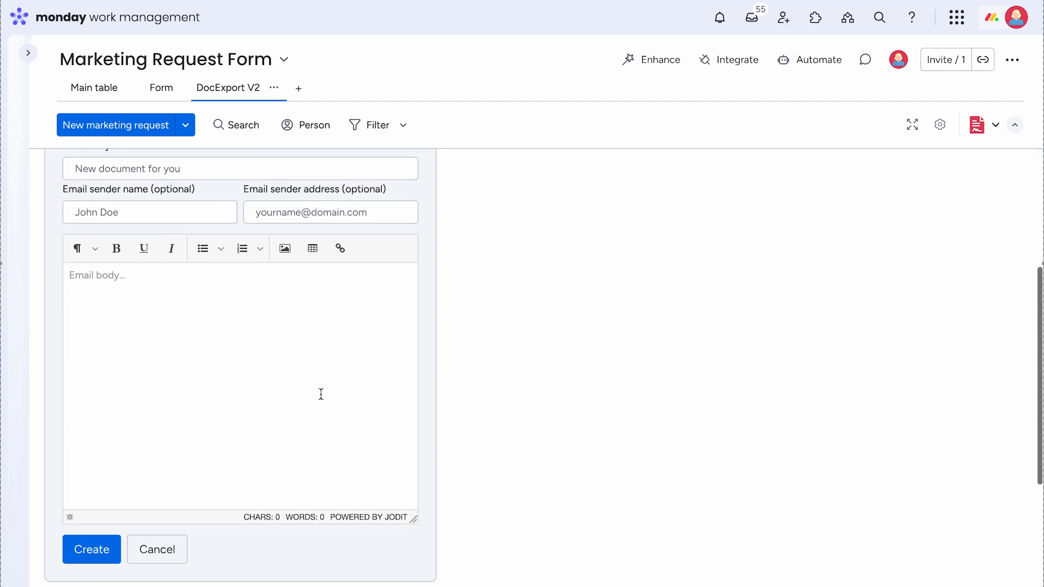
pyautogui.scroll(1, 321, 393)
pyautogui.scroll(-2, 320, 394)
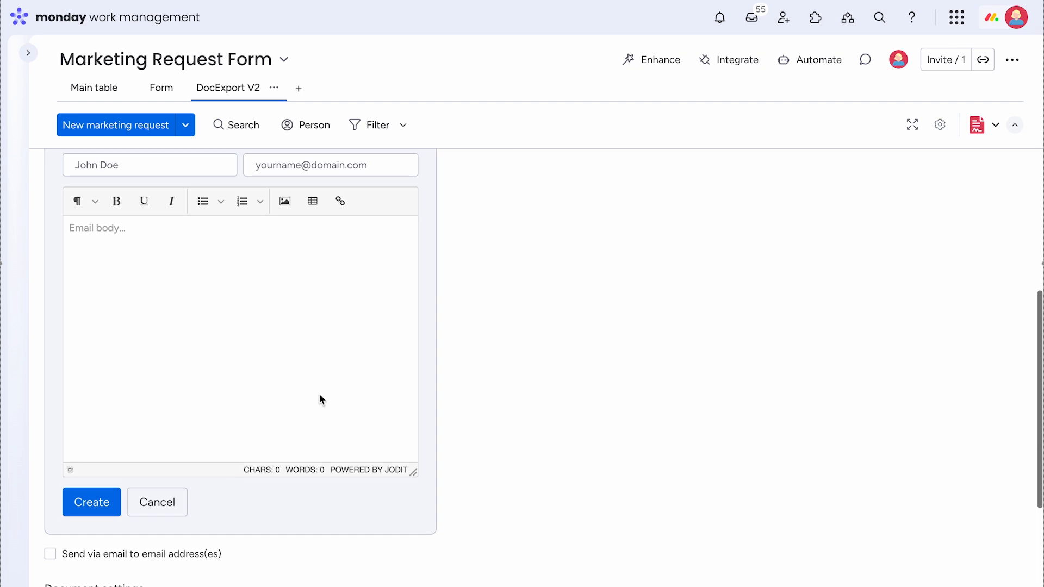
pyautogui.click(173, 504)
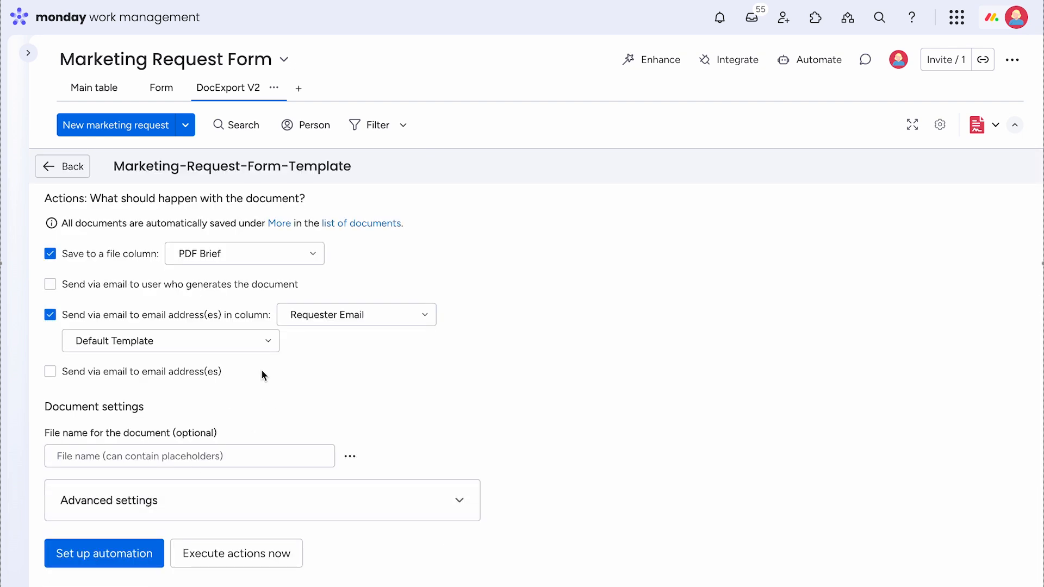
pyautogui.click(274, 346)
pyautogui.click(210, 398)
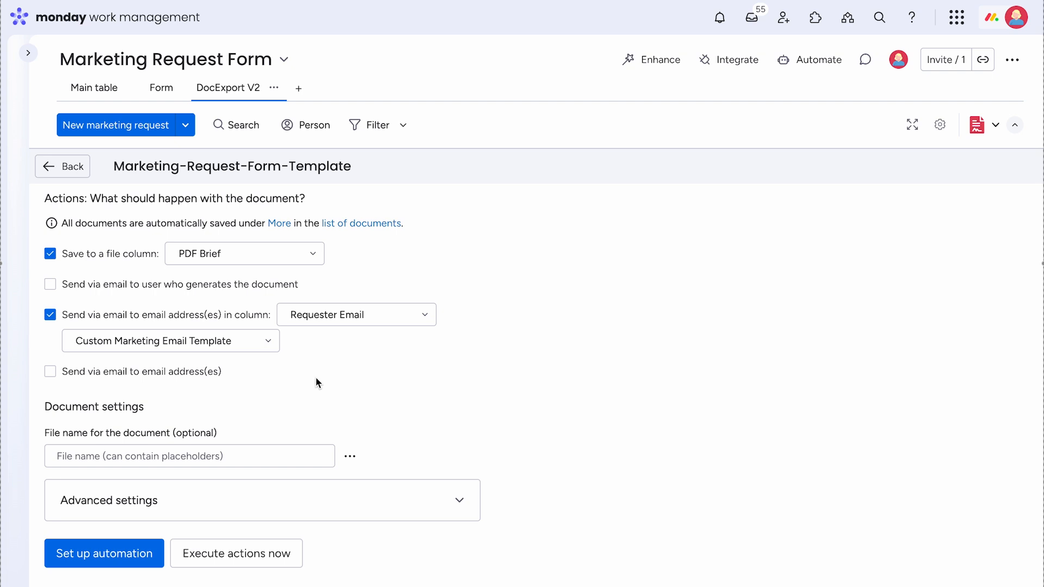
# - Set the document file name to "Marketing Request from {{today}} from {{Item.Contact}}"
pyautogui.click(236, 456)
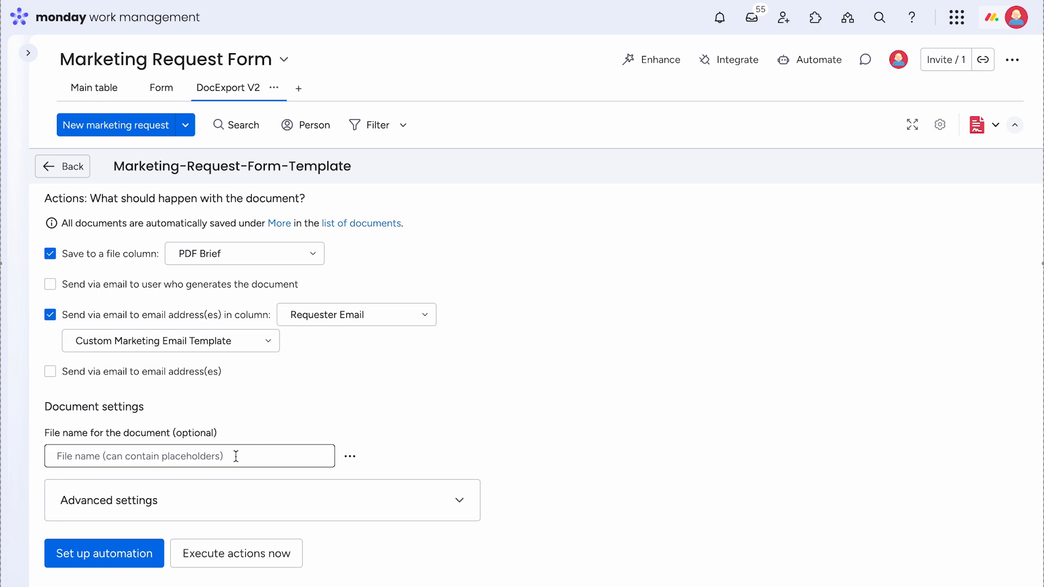
pyautogui.write('Marketing Request')
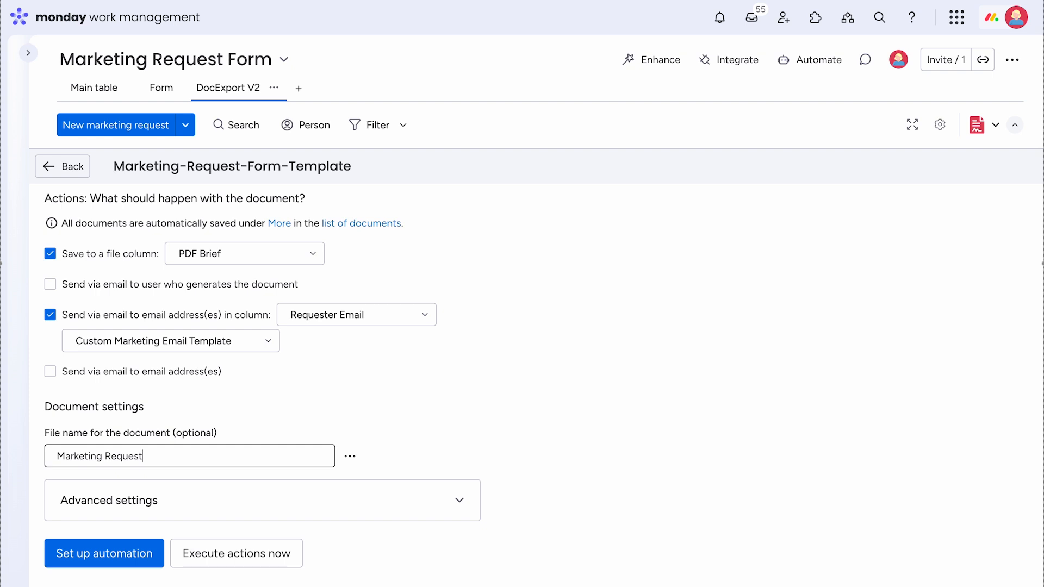
pyautogui.write(' from {{today}} from {{Item.Contact')
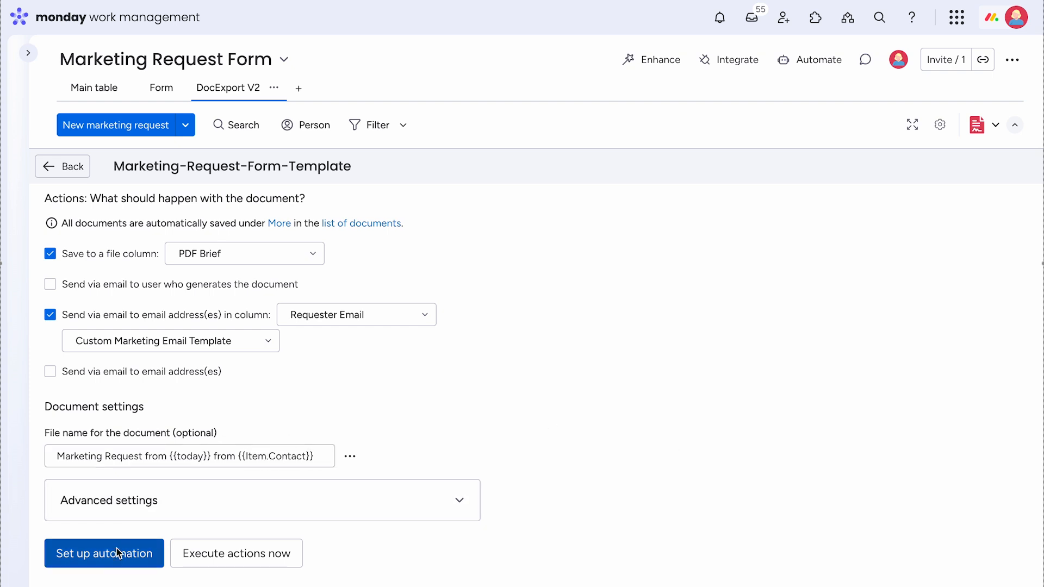
# - Begin setting up the automation and find the DocExport PDF Generator app among the board's integrations by searching for DocExpo
pyautogui.click(86, 559)
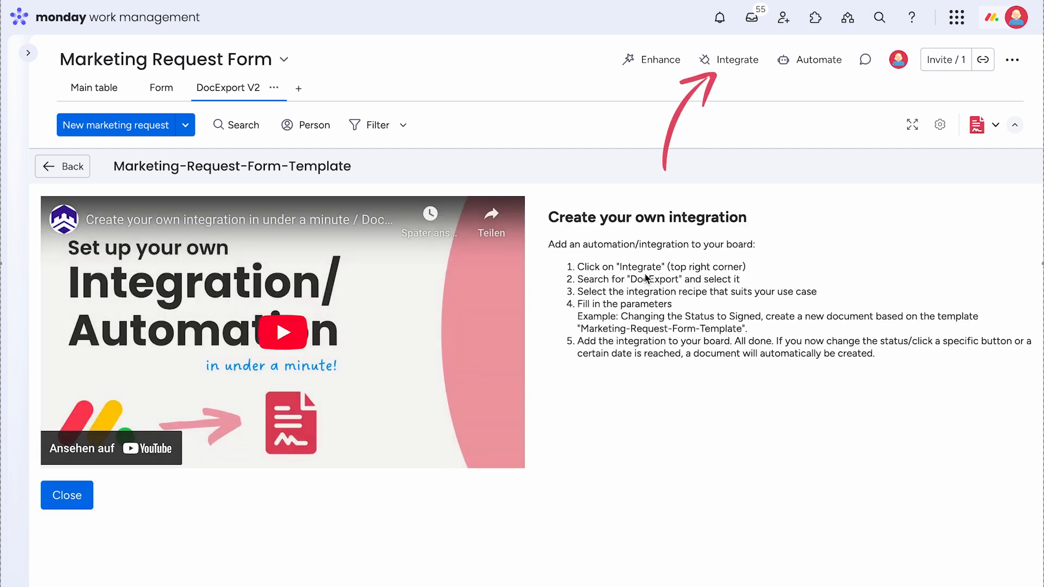
pyautogui.click(726, 63)
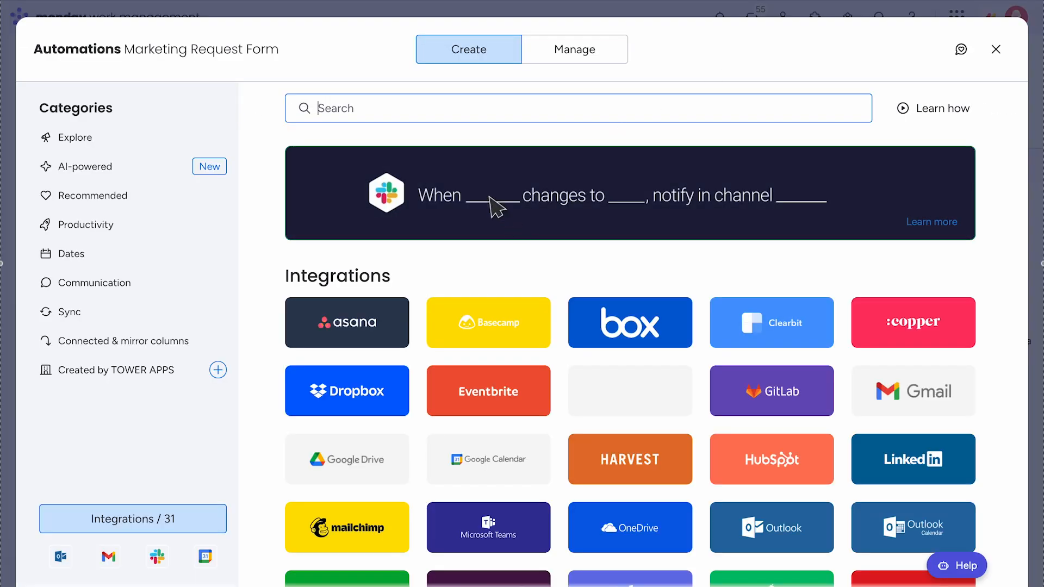
pyautogui.write('Doc')
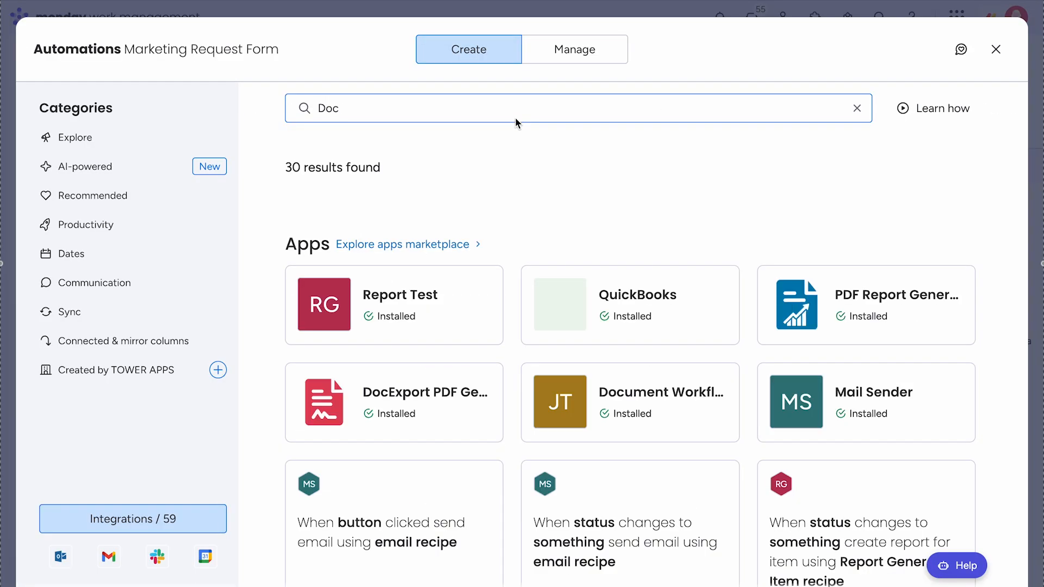
pyautogui.write('Export')
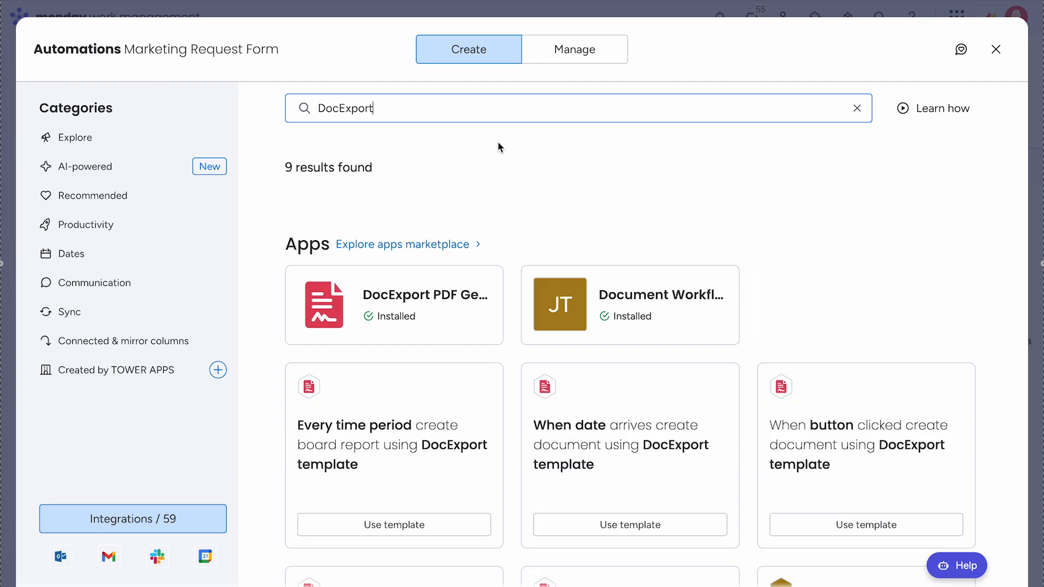
pyautogui.click(388, 298)
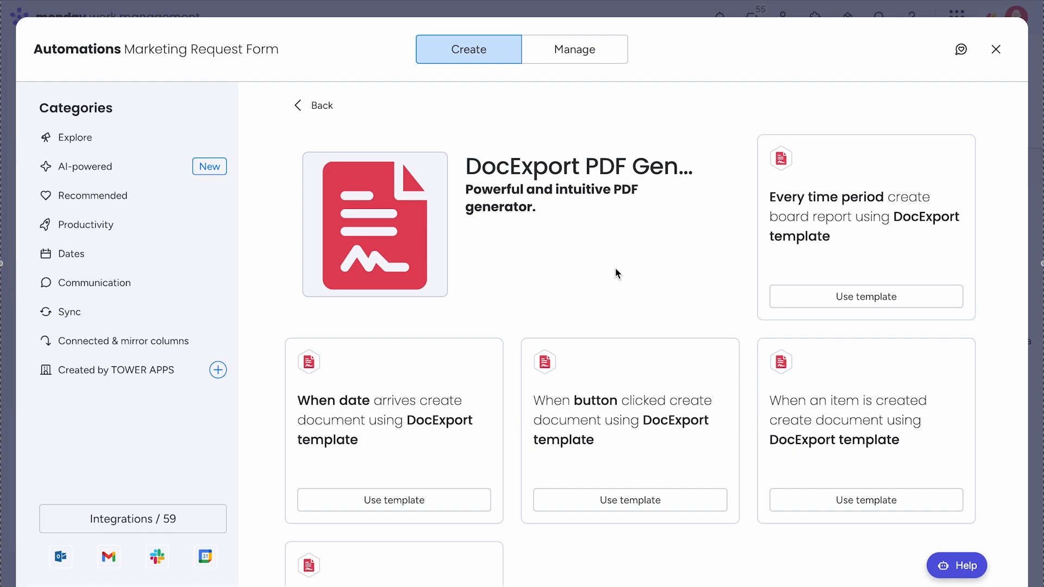
# - Create an automation that generates a document from Marketing-Request-Form-Template when an item is created, and close the automations window
pyautogui.scroll(-2, 615, 268)
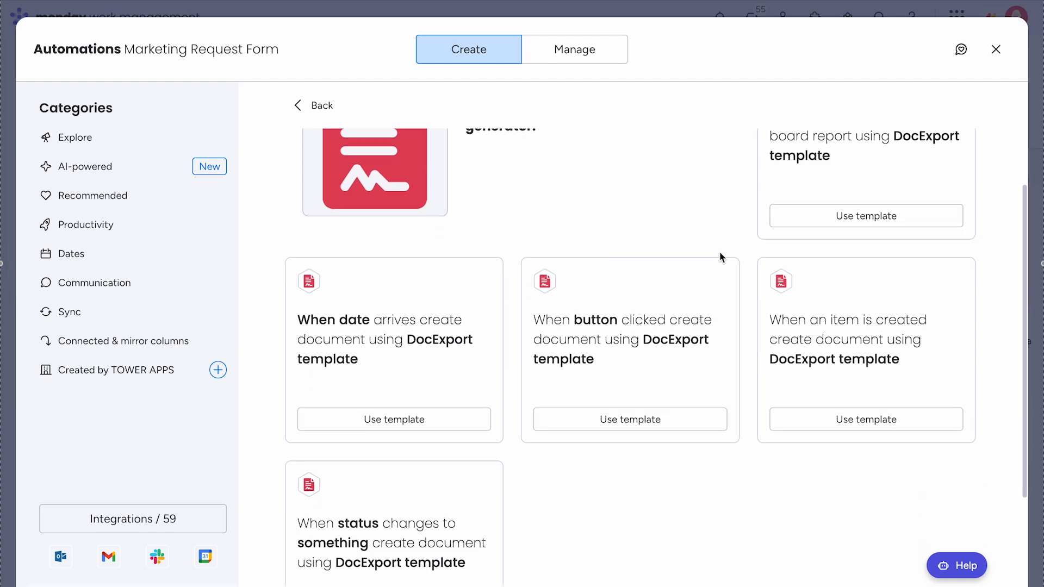
pyautogui.click(868, 373)
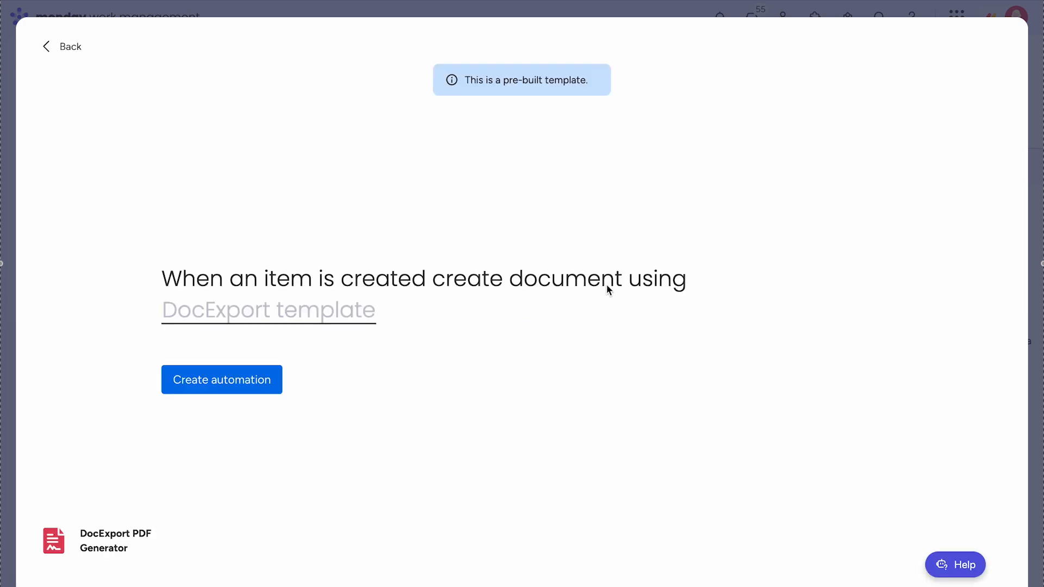
pyautogui.click(315, 315)
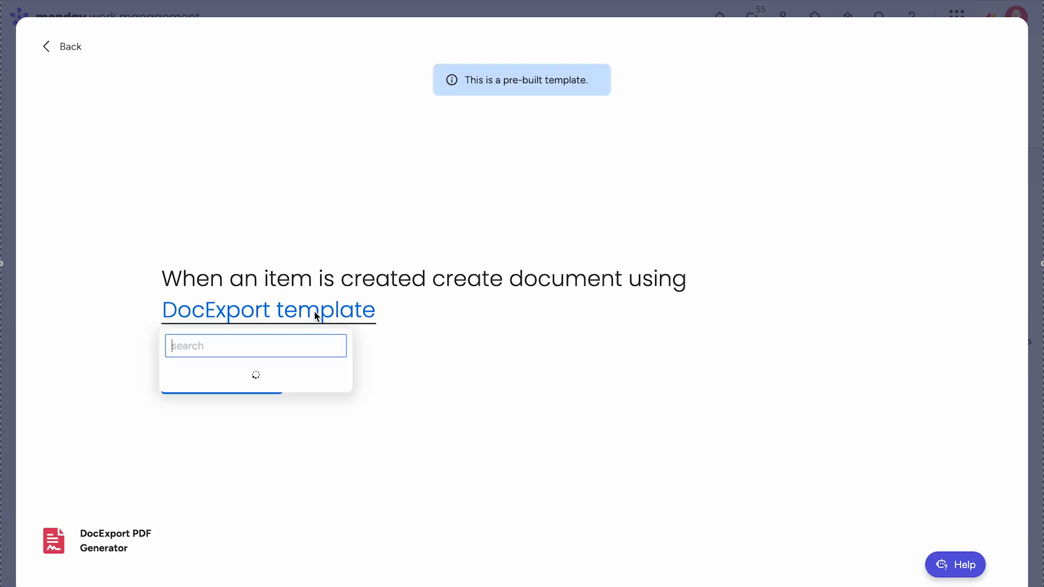
pyautogui.click(236, 386)
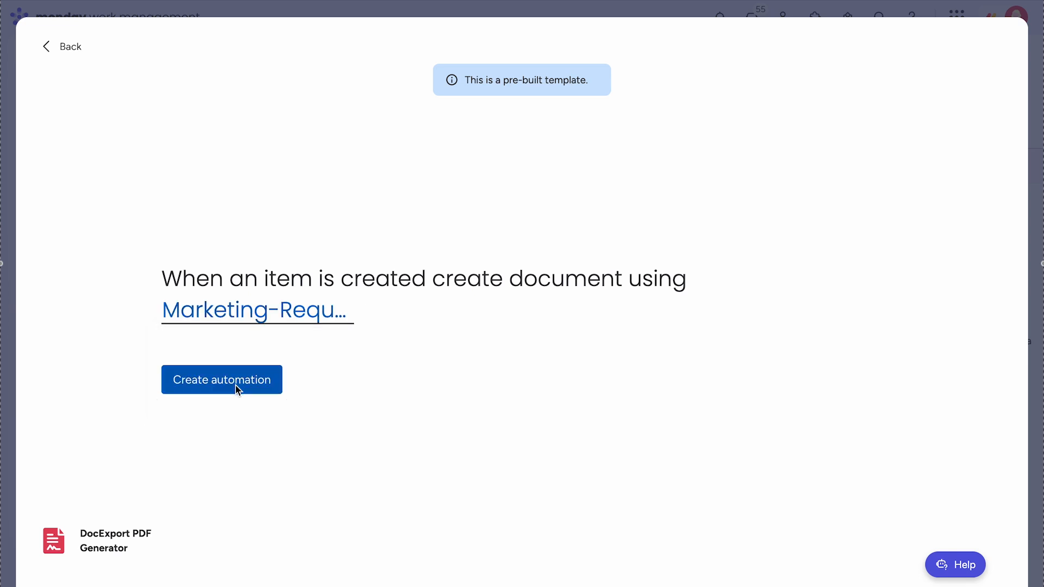
pyautogui.click(220, 389)
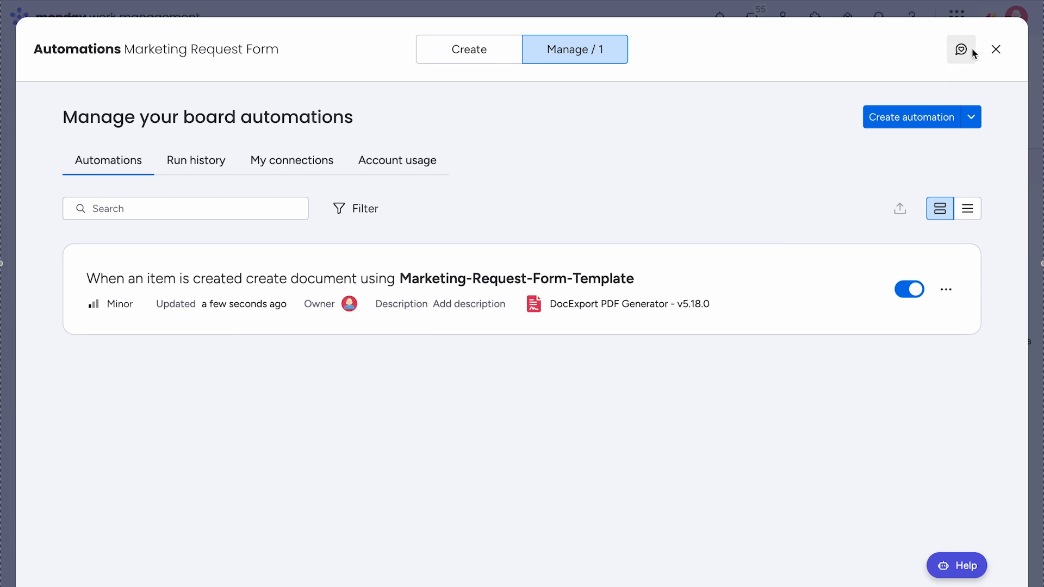
pyautogui.click(995, 49)
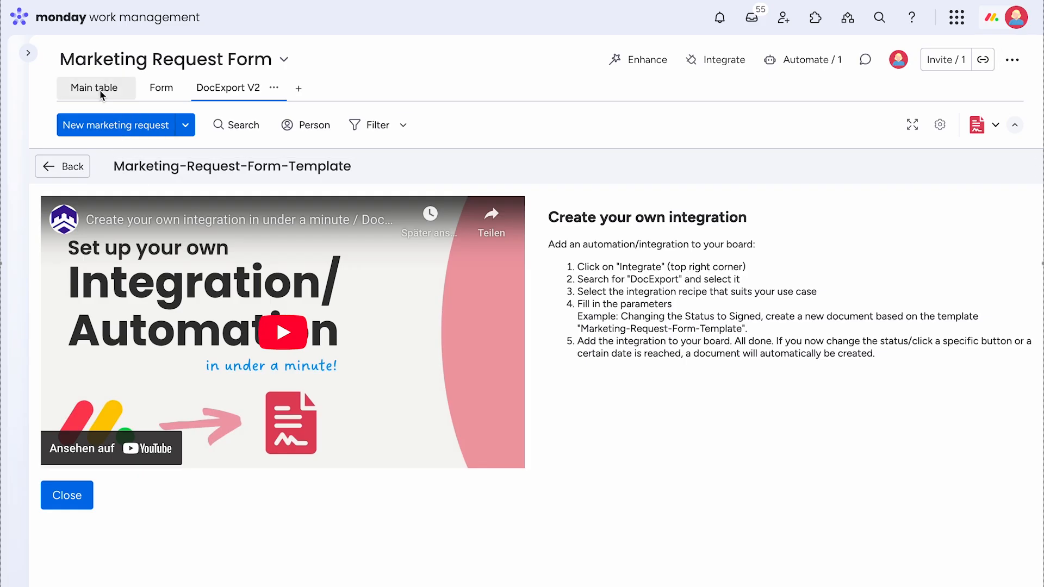
# - Start a request in the board's form with the title New Campaign and the desired completion date September 30, 2025
pyautogui.click(165, 91)
pyautogui.scroll(-2, 536, 338)
pyautogui.click(536, 262)
pyautogui.write('New Campaign')
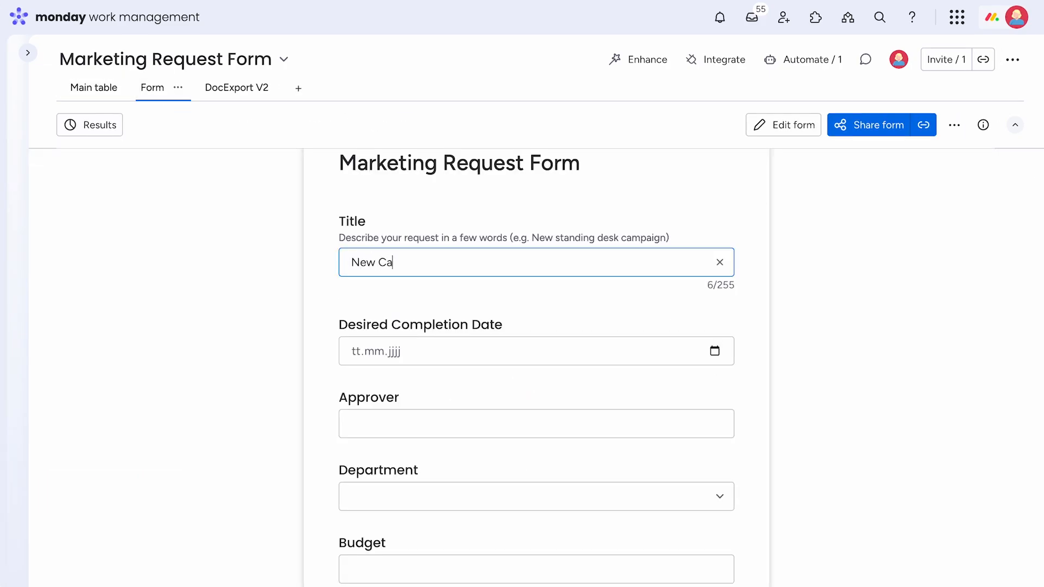
pyautogui.click(409, 351)
pyautogui.click(397, 429)
pyautogui.click(487, 352)
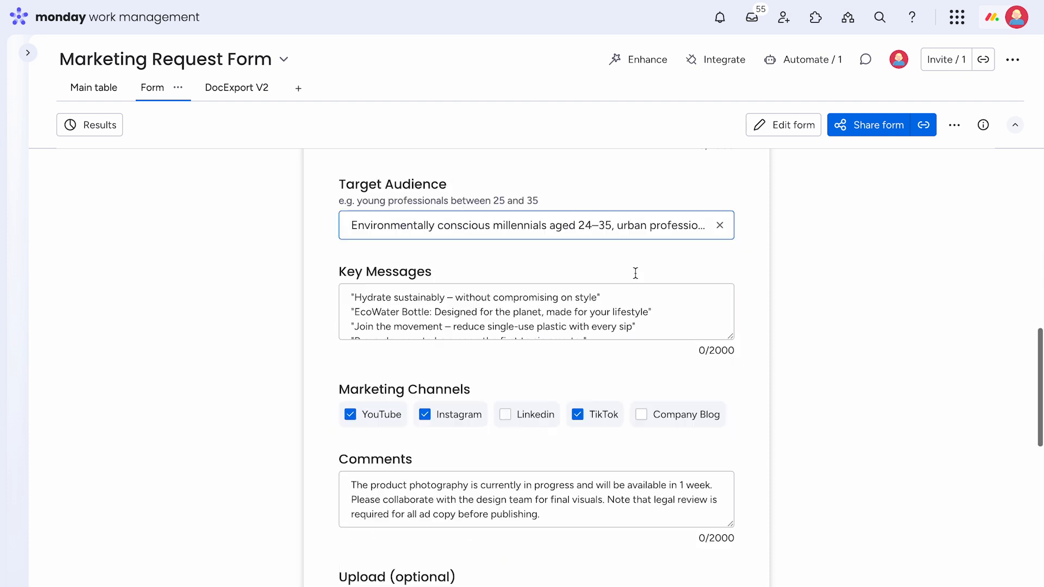
# - Complete the rest of the form with Water Bottle.png attached and the requester's contact details, and submit it
pyautogui.scroll(-2, 617, 340)
pyautogui.scroll(-8, 617, 340)
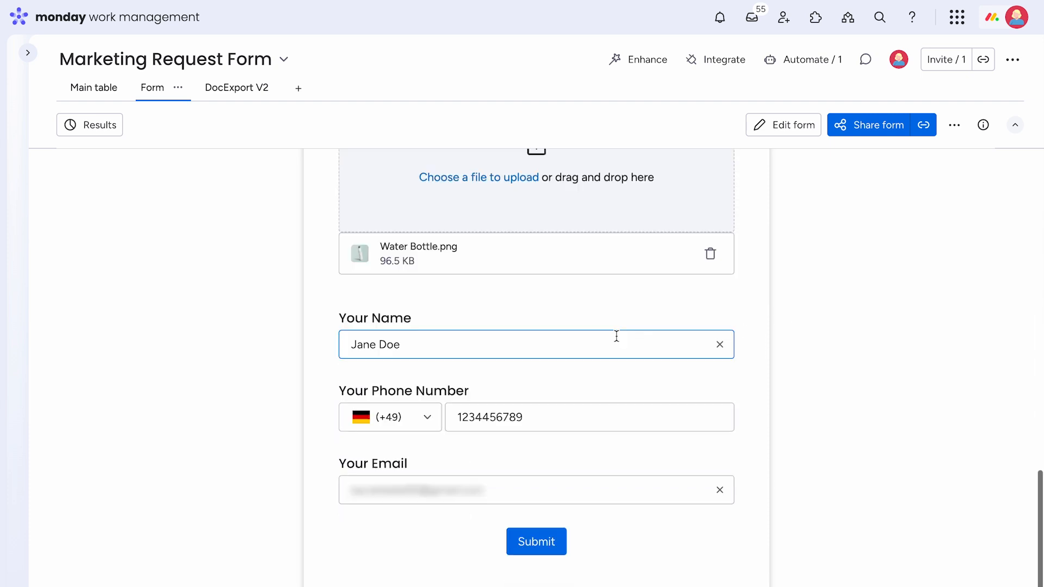
pyautogui.click(538, 552)
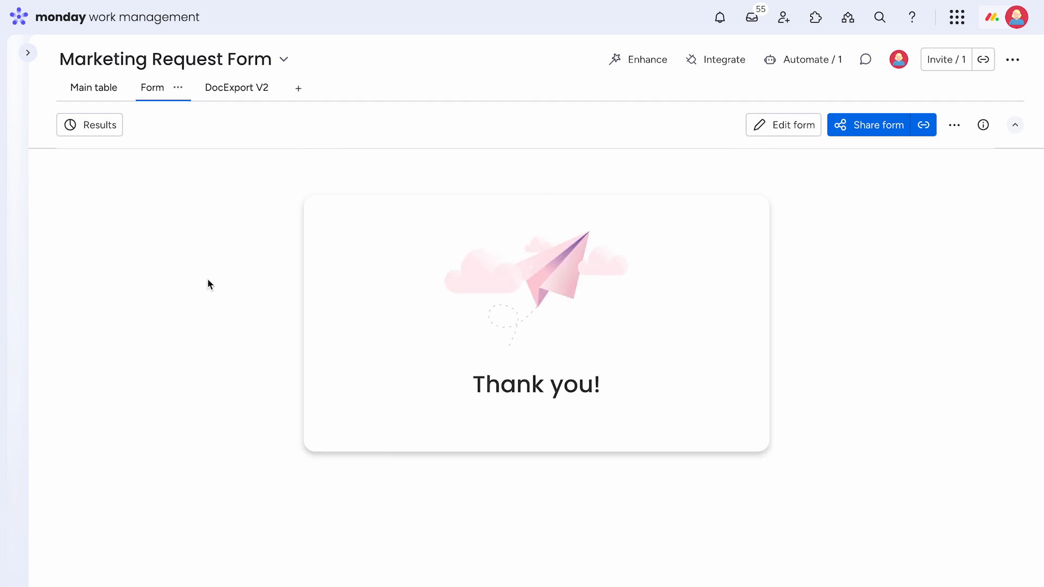
# - Open the PDF Brief file of the New Campaign item in the main table and review the generated summary through to its end
pyautogui.click(103, 94)
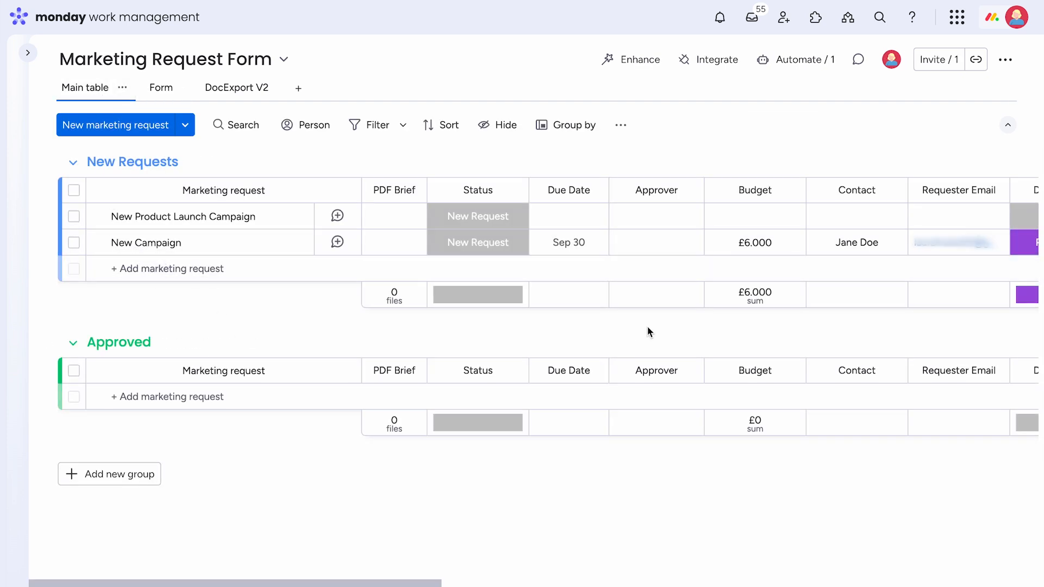
pyautogui.moveTo(396, 247)
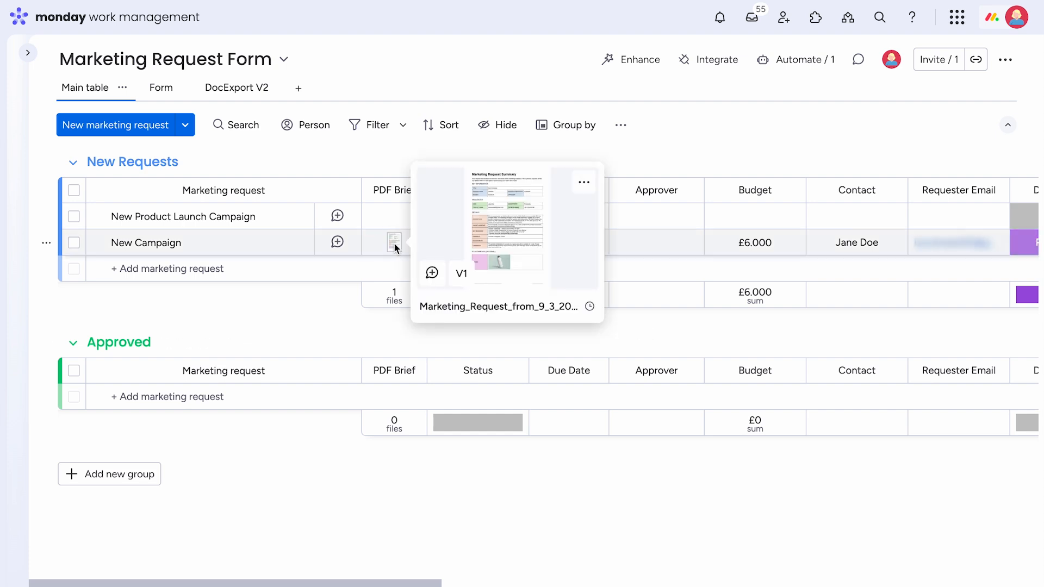
pyautogui.click(395, 248)
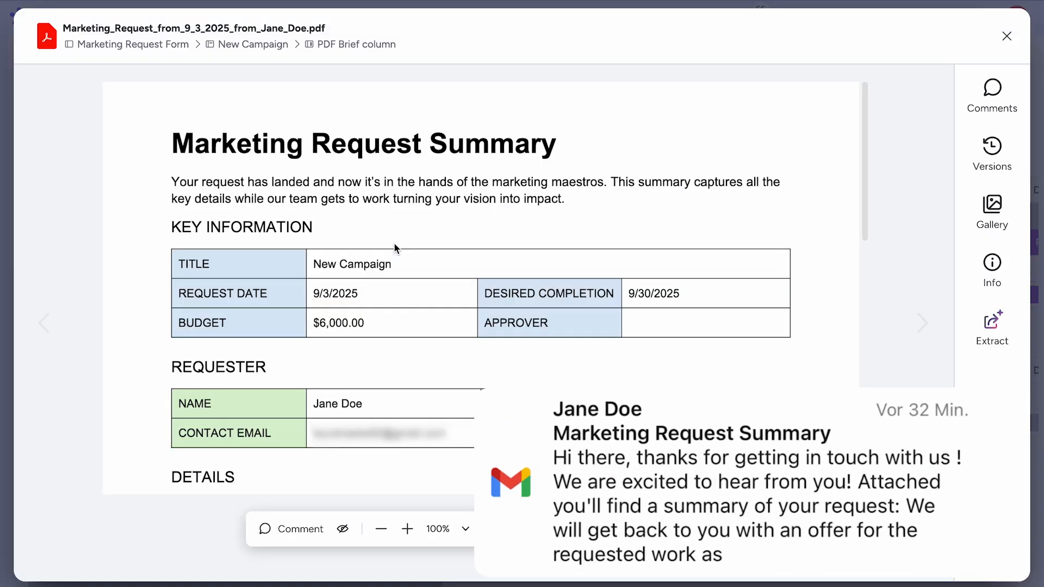
pyautogui.scroll(-1, 819, 219)
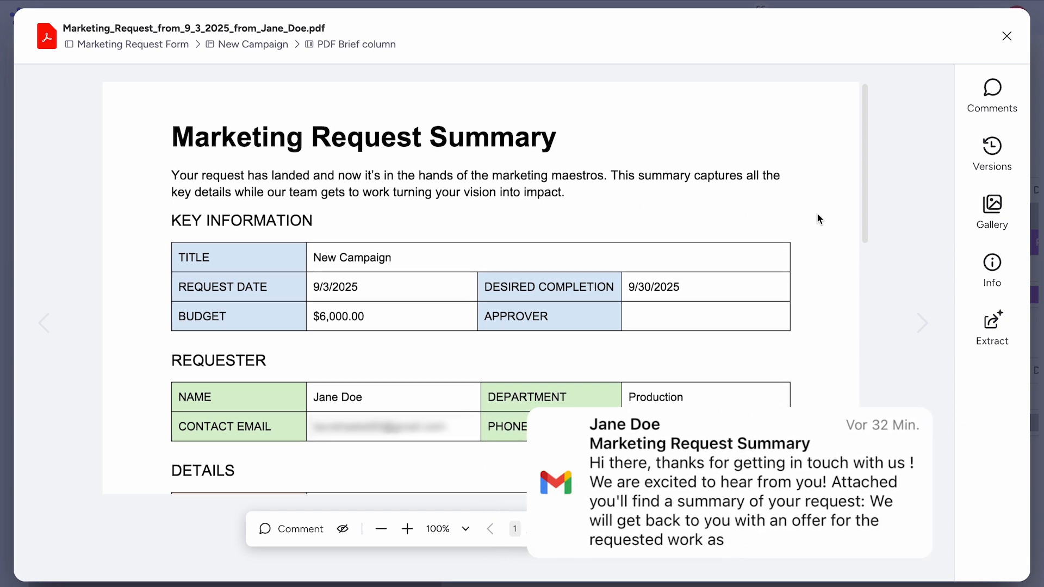
pyautogui.scroll(-4, 818, 218)
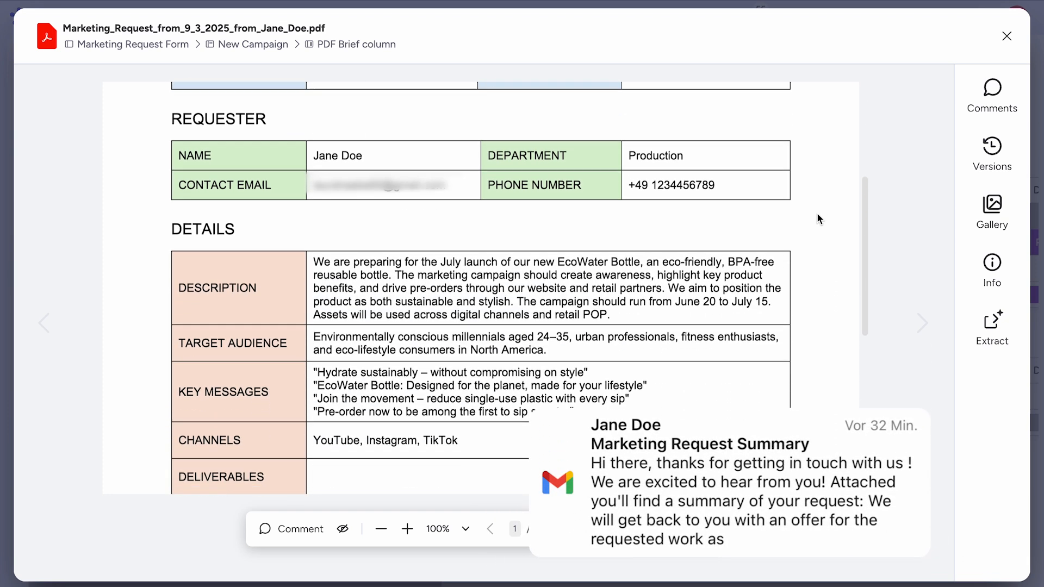
pyautogui.scroll(-3, 818, 215)
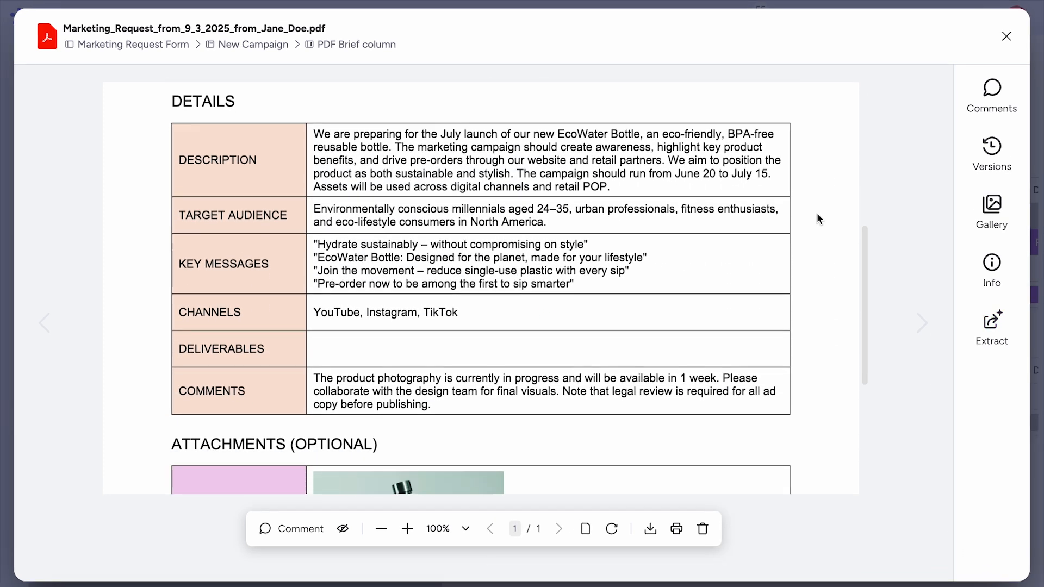
pyautogui.scroll(-3, 818, 215)
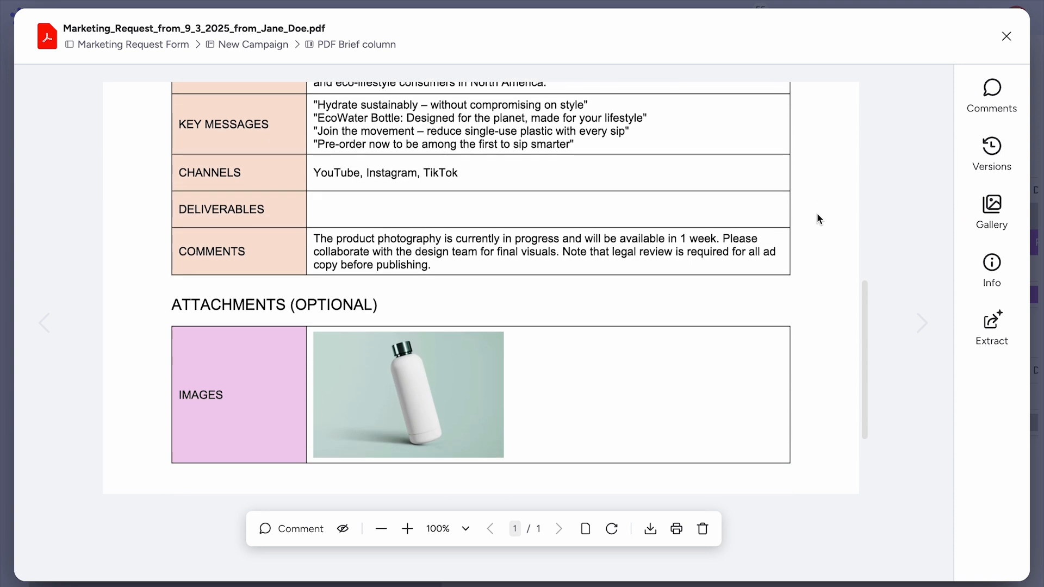
pyautogui.scroll(-3, 818, 218)
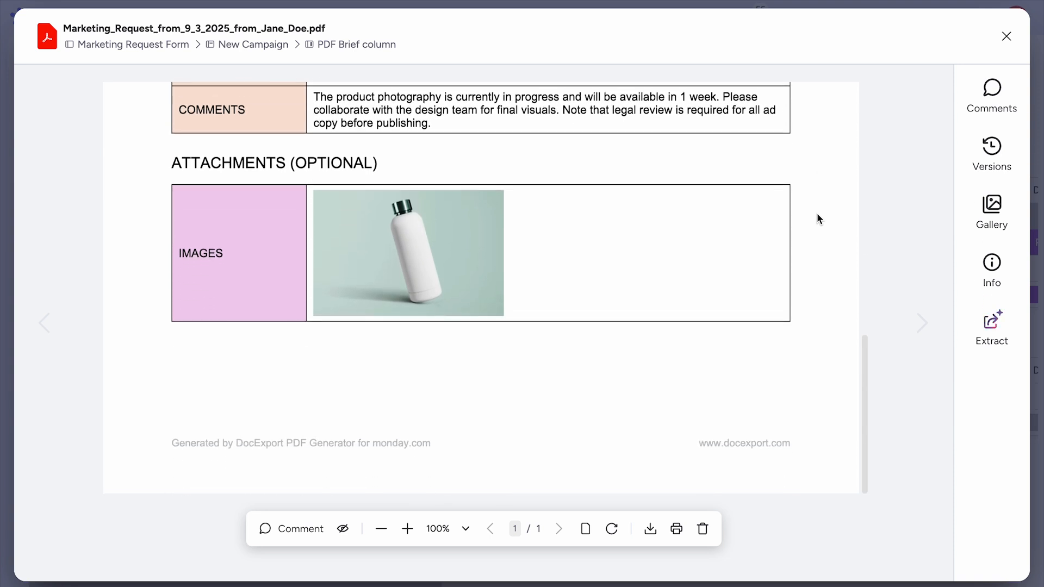